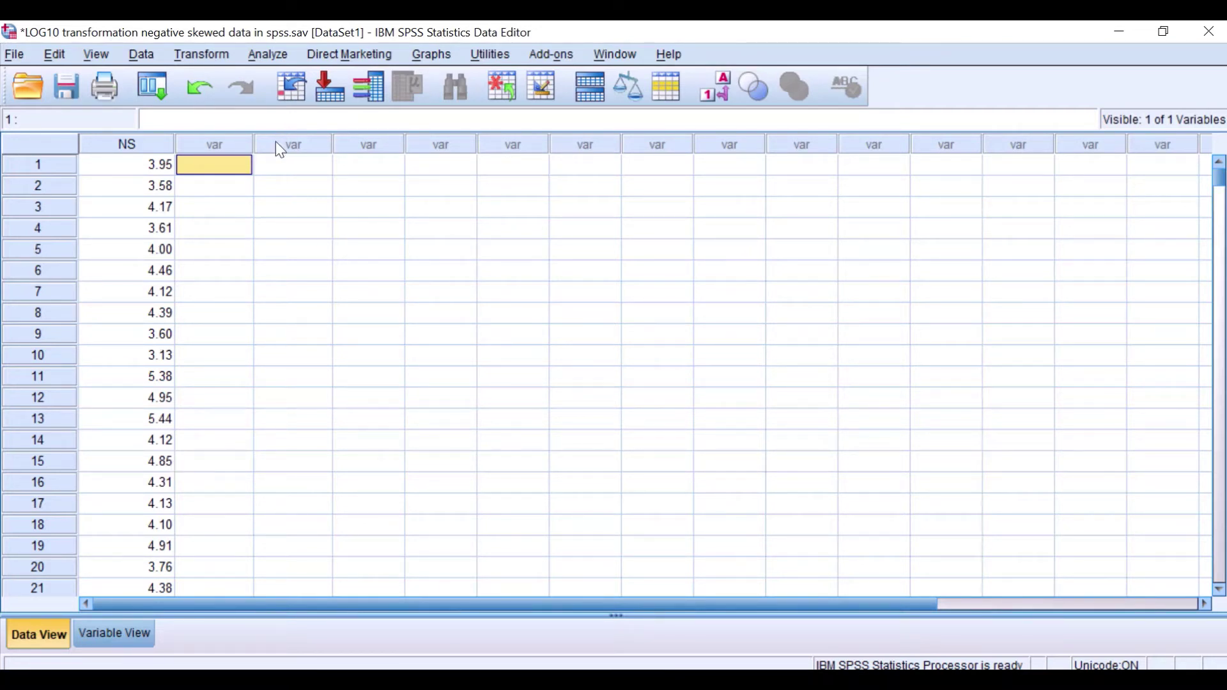
- Start an Explore analysis with cleared settings and set NS as the dependent variable
click(269, 58)
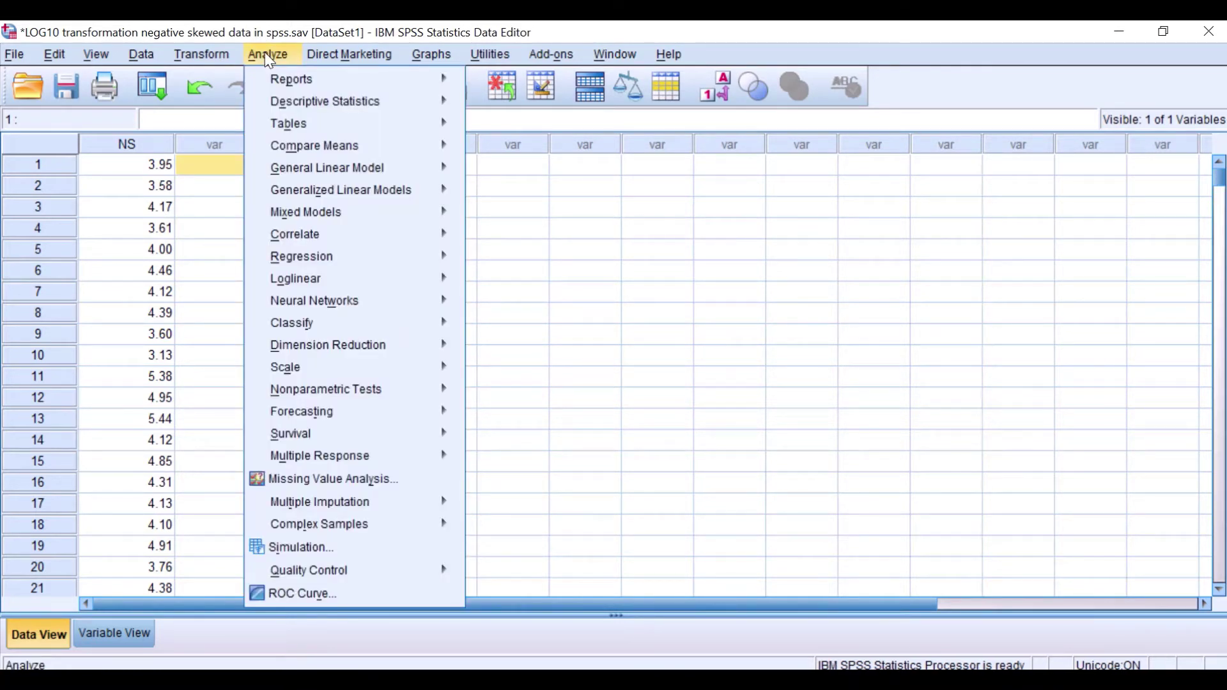
mouse_move(297, 103)
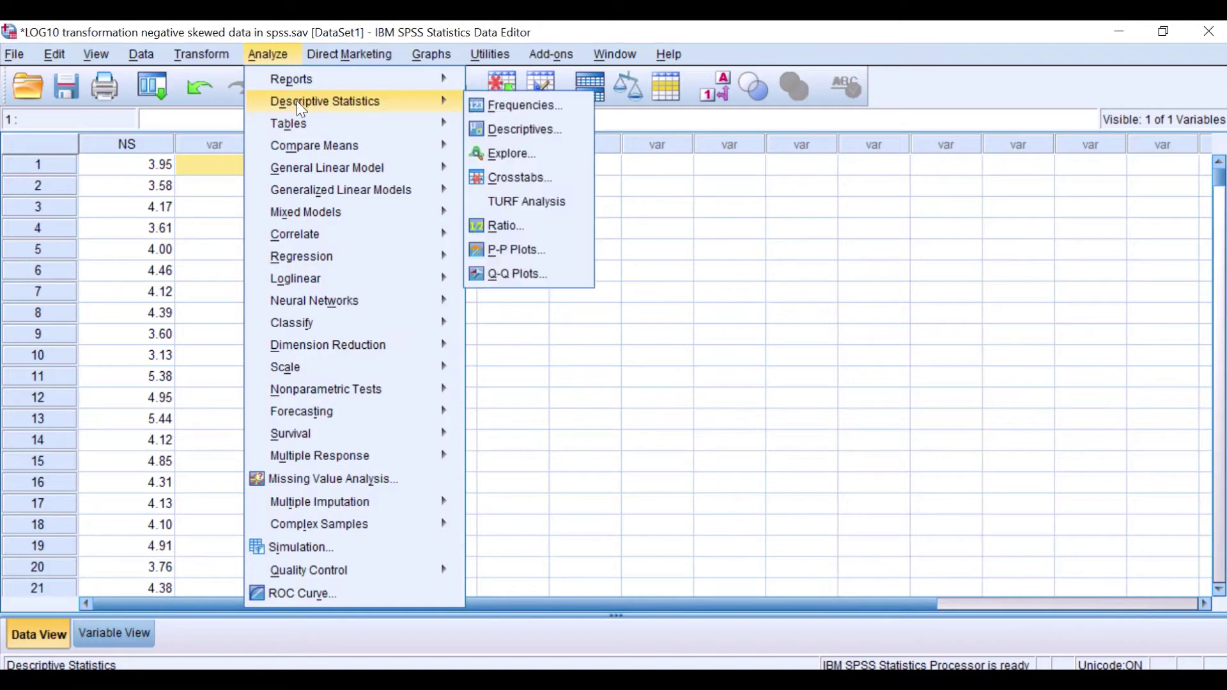
click(508, 154)
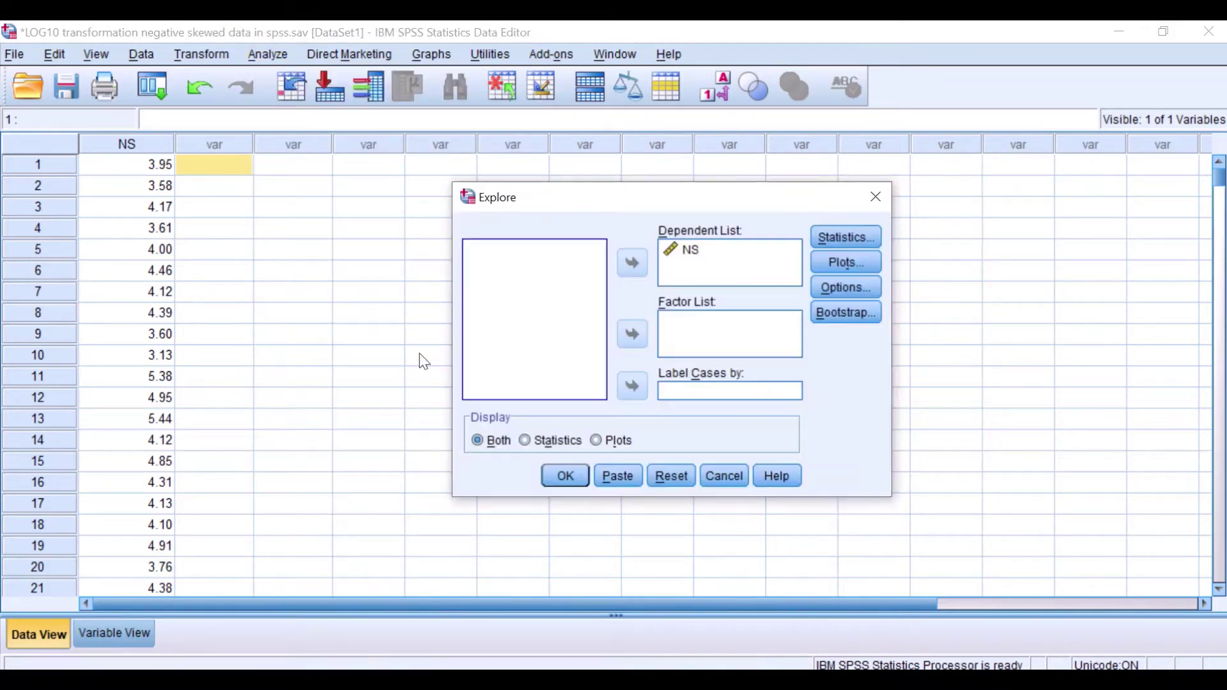
click(671, 477)
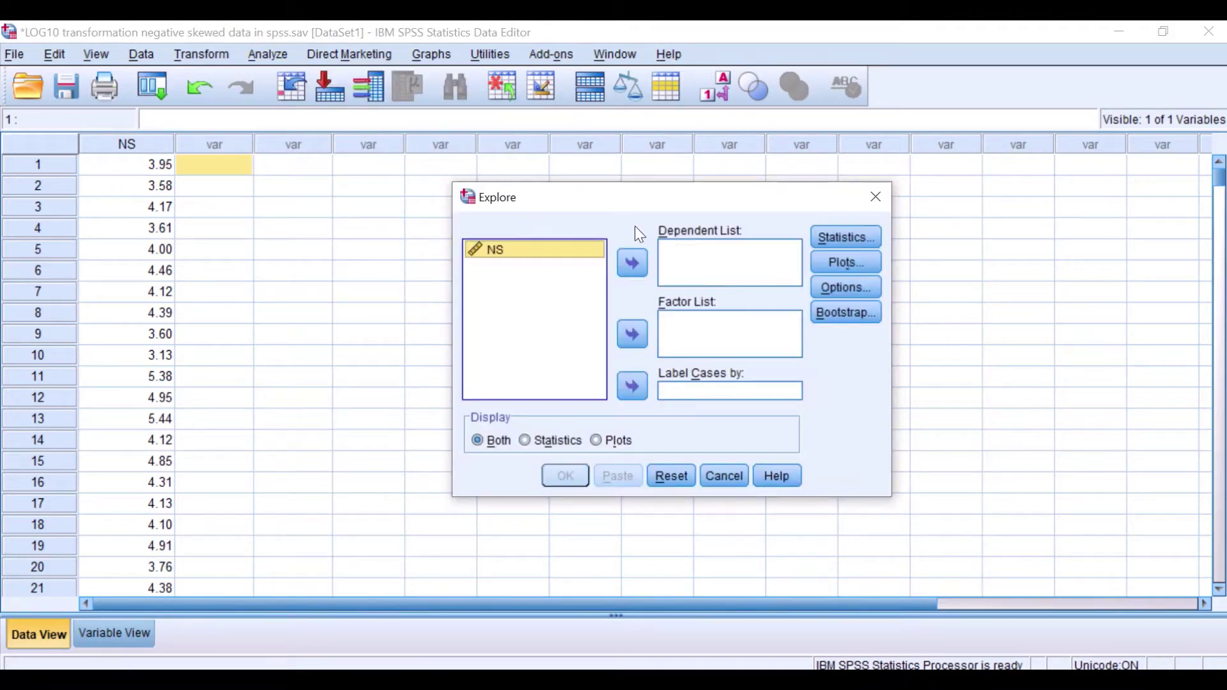
click(630, 269)
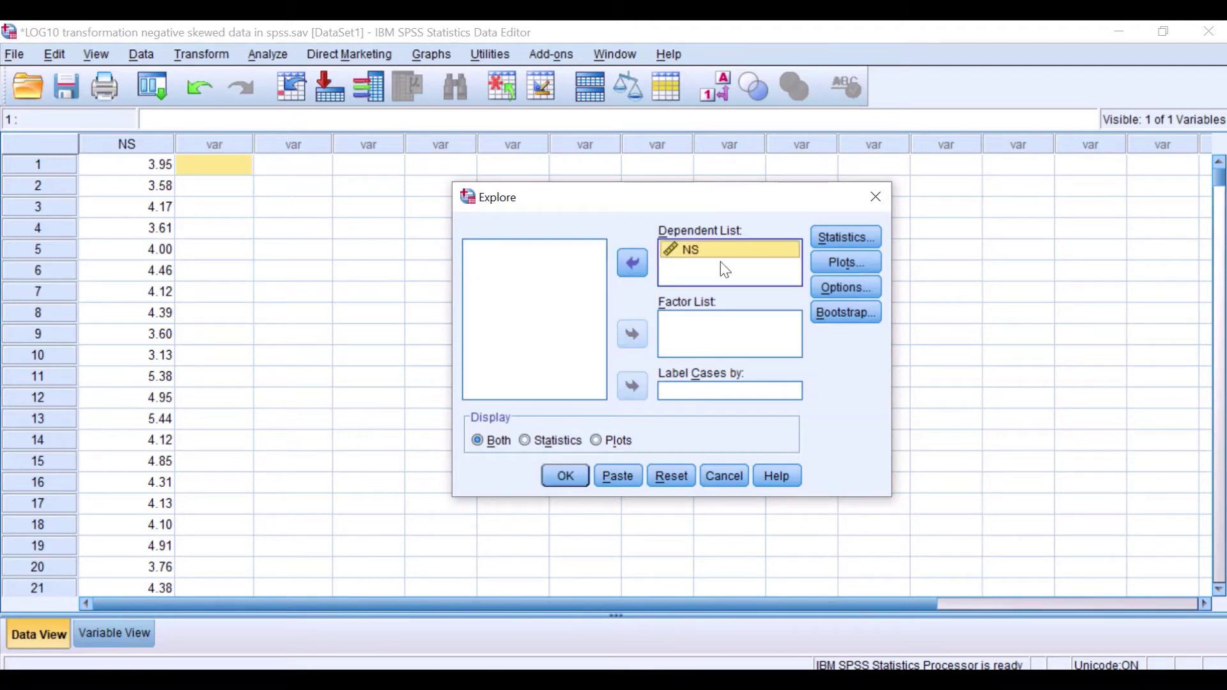
- Request a histogram instead of the stem-and-leaf plot, add normality plots with tests, and run the analysis
click(842, 260)
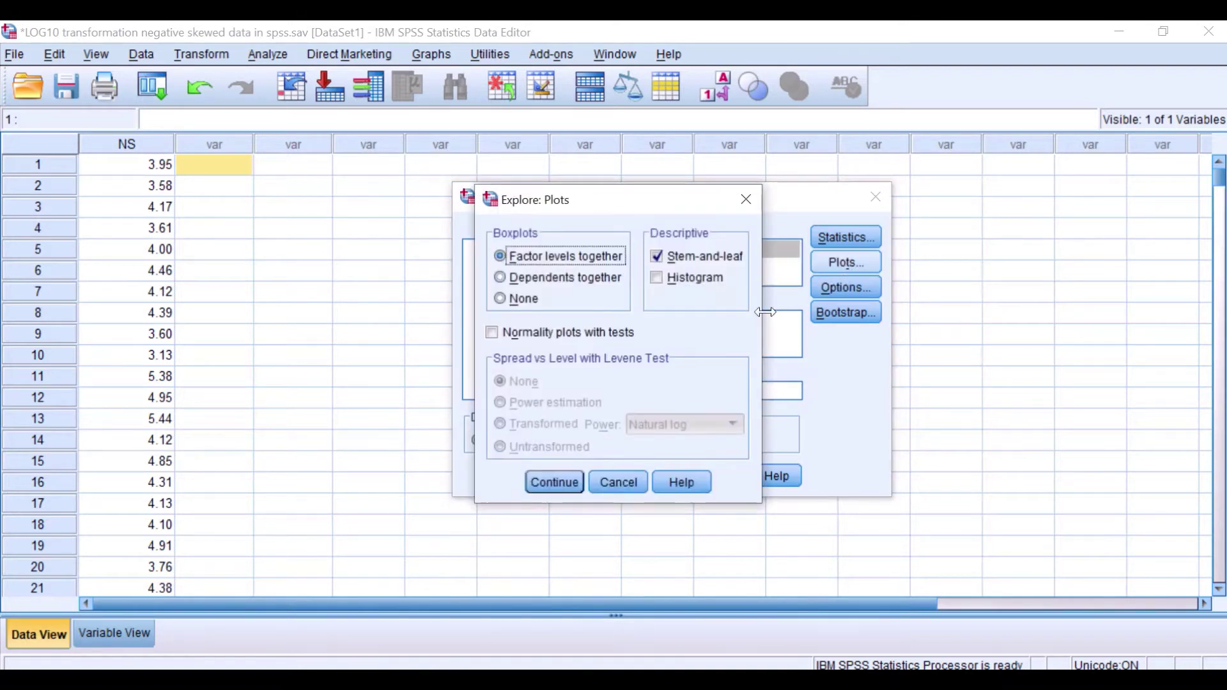
click(656, 256)
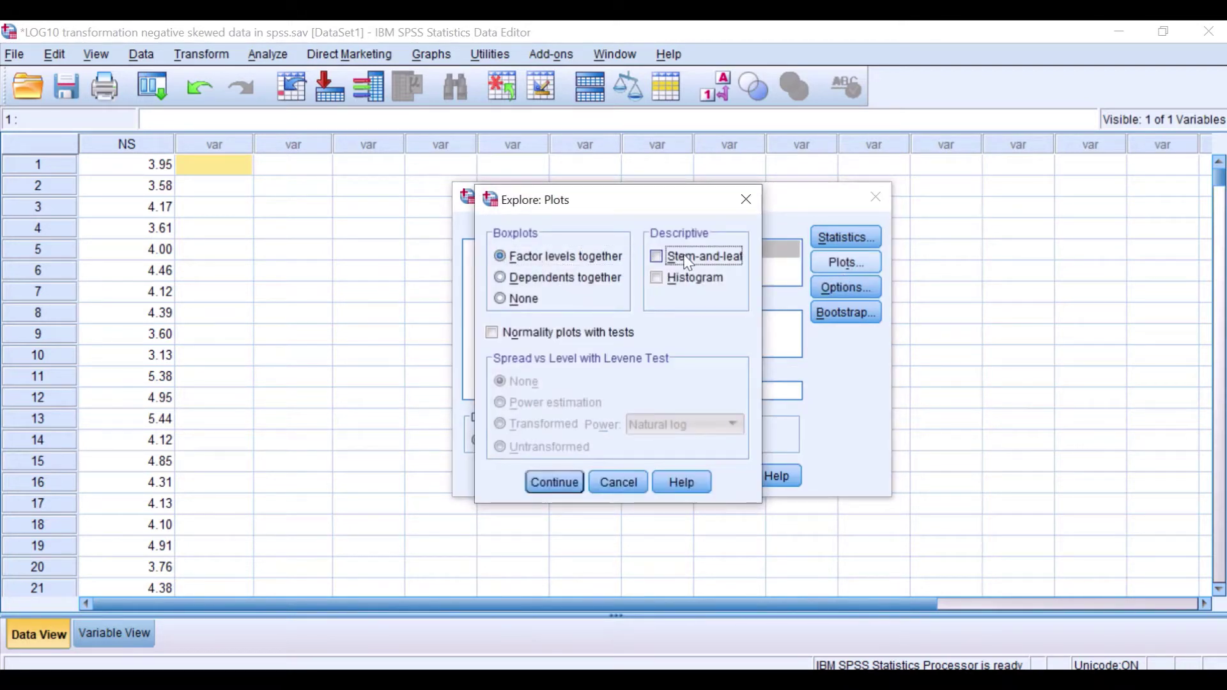
click(662, 281)
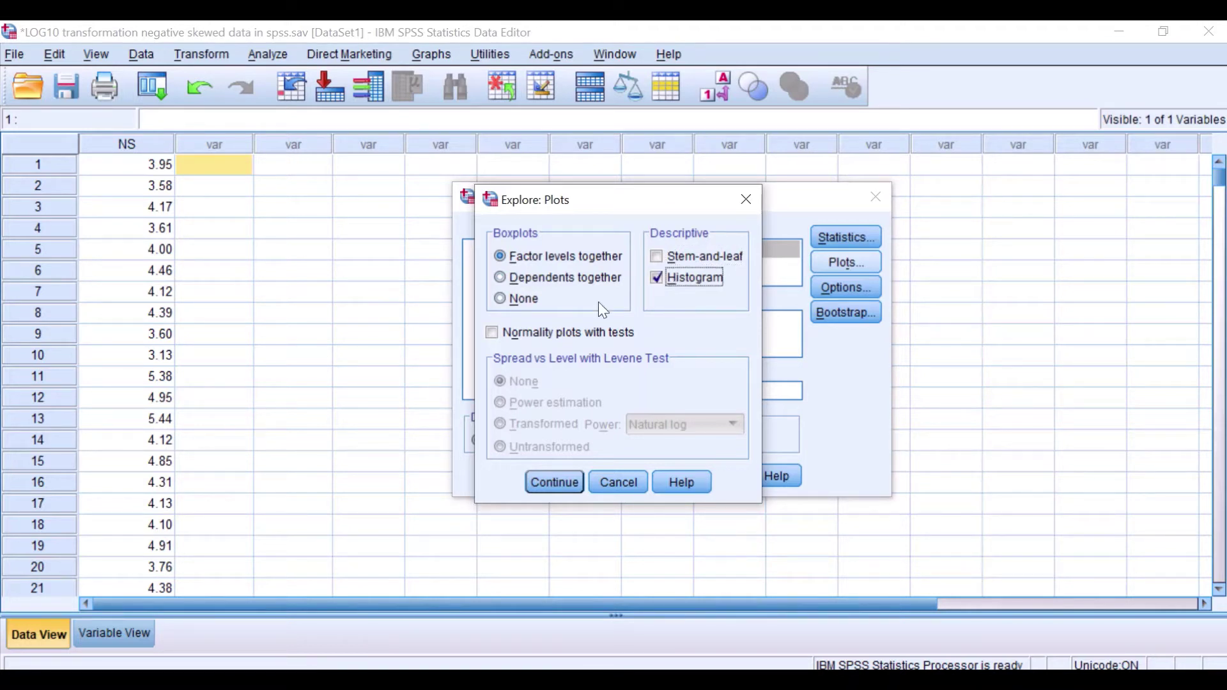
click(512, 337)
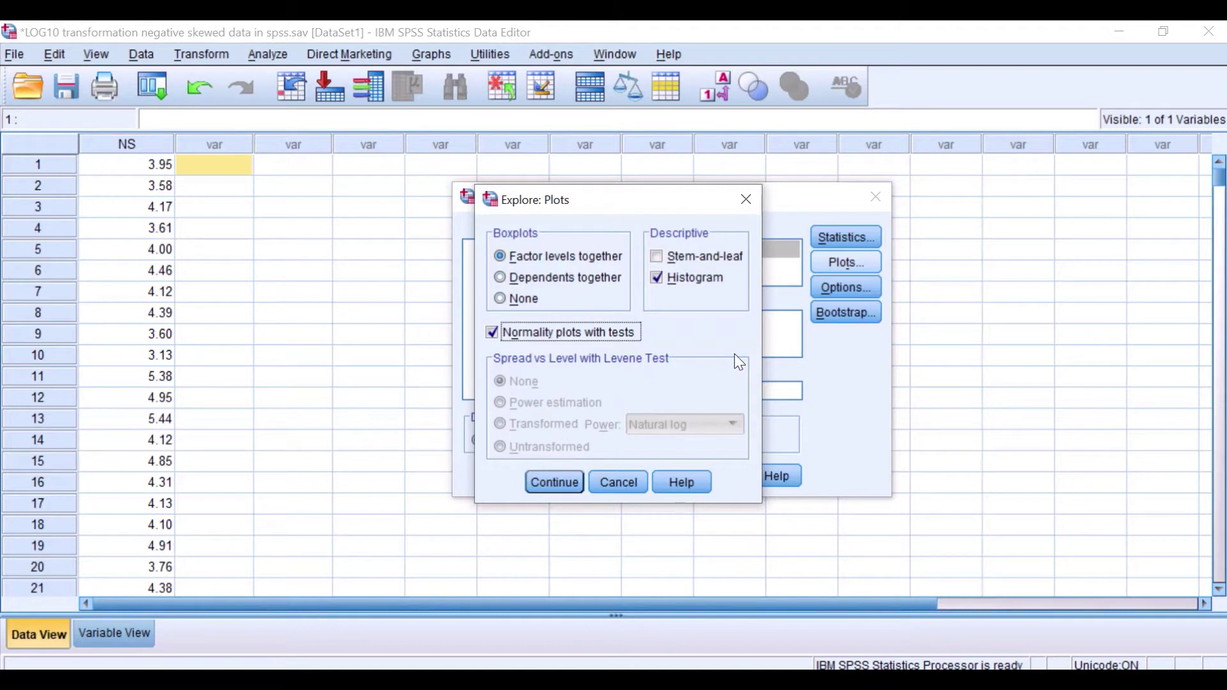
click(565, 488)
click(561, 476)
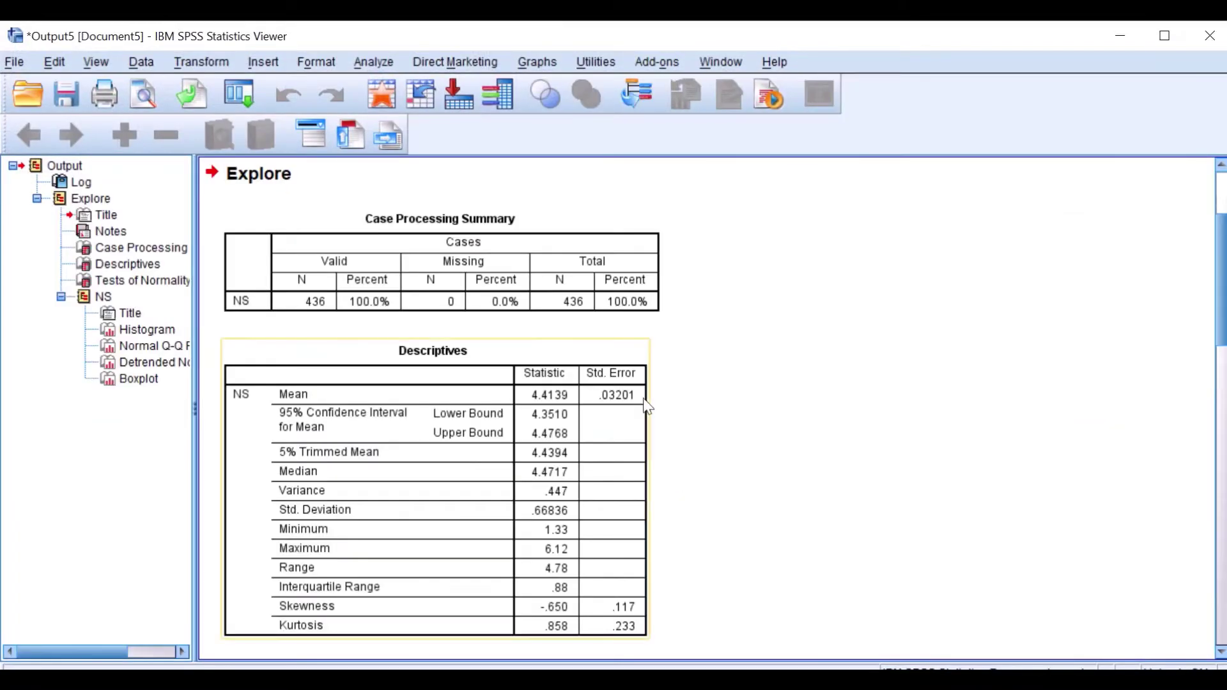
- Examine the Descriptives and Tests of Normality tables for the skewness, kurtosis and significance values of NS
scroll(647, 407, down, 3)
scroll(647, 396, up, 3)
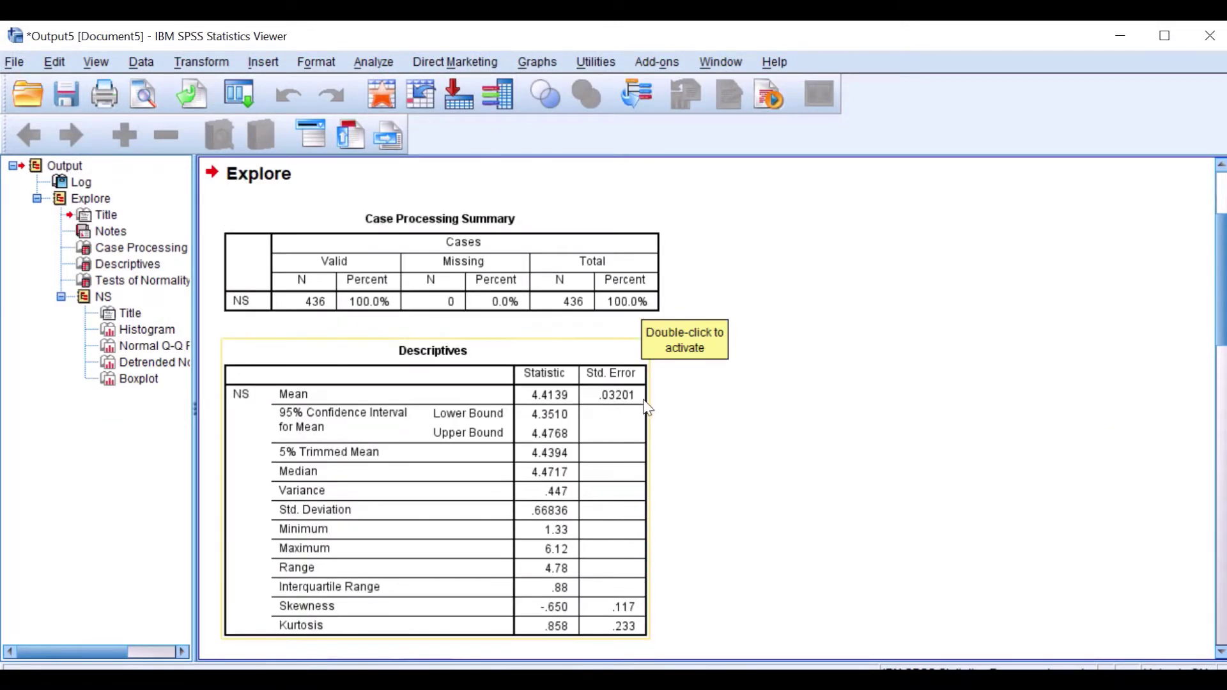
scroll(882, 509, down, 3)
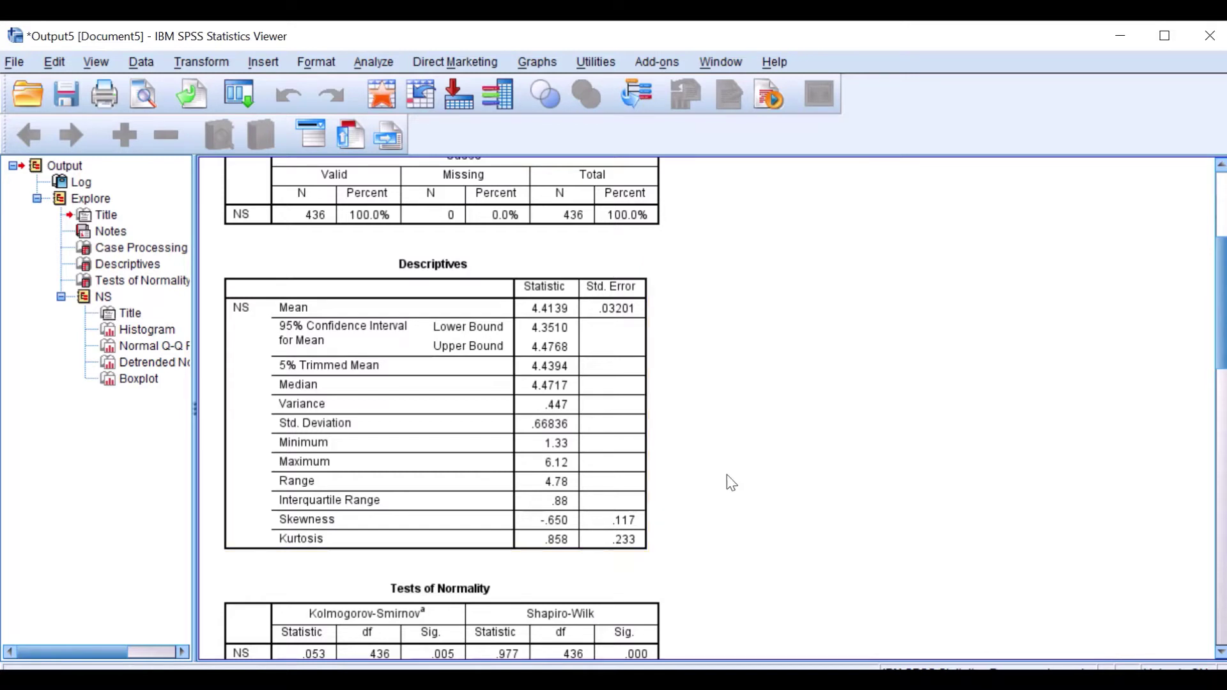
scroll(730, 481, down, 3)
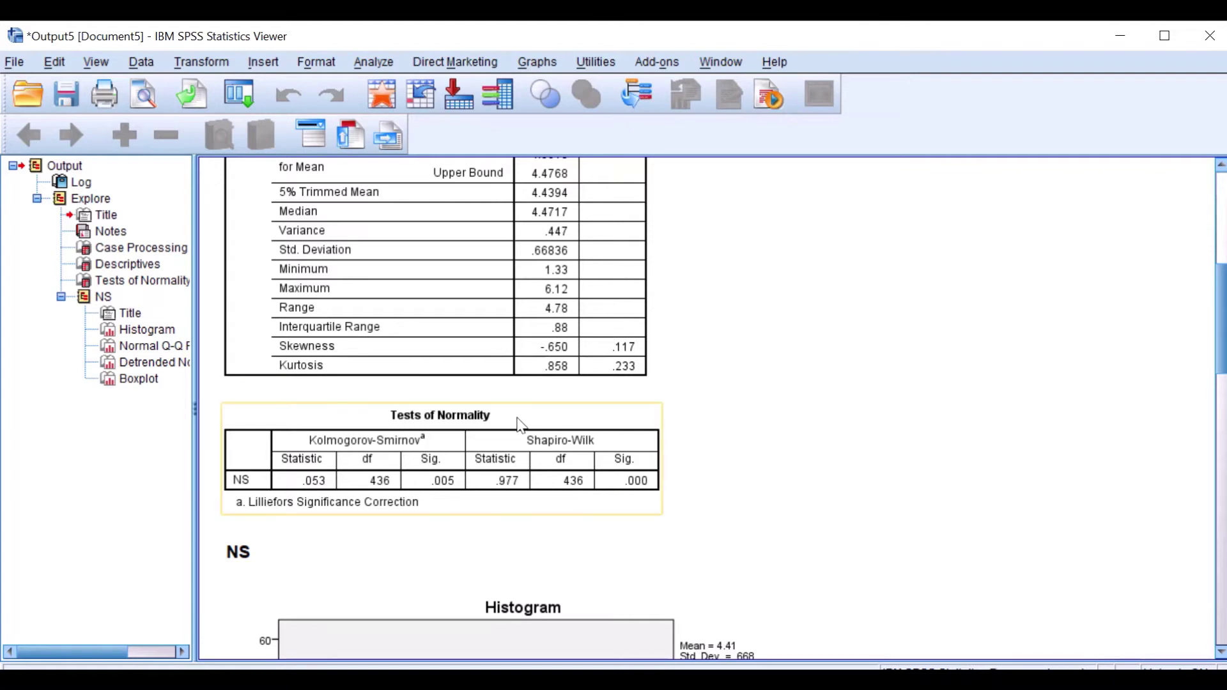
scroll(670, 451, up, 3)
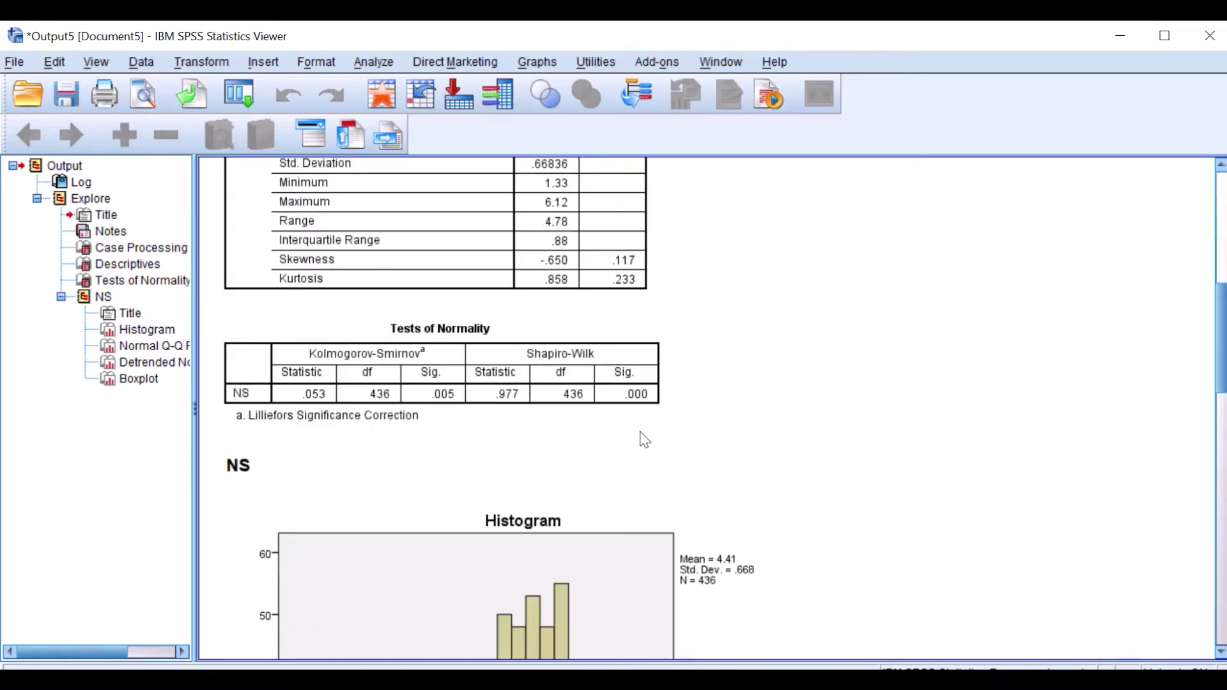
scroll(567, 525, down, 2)
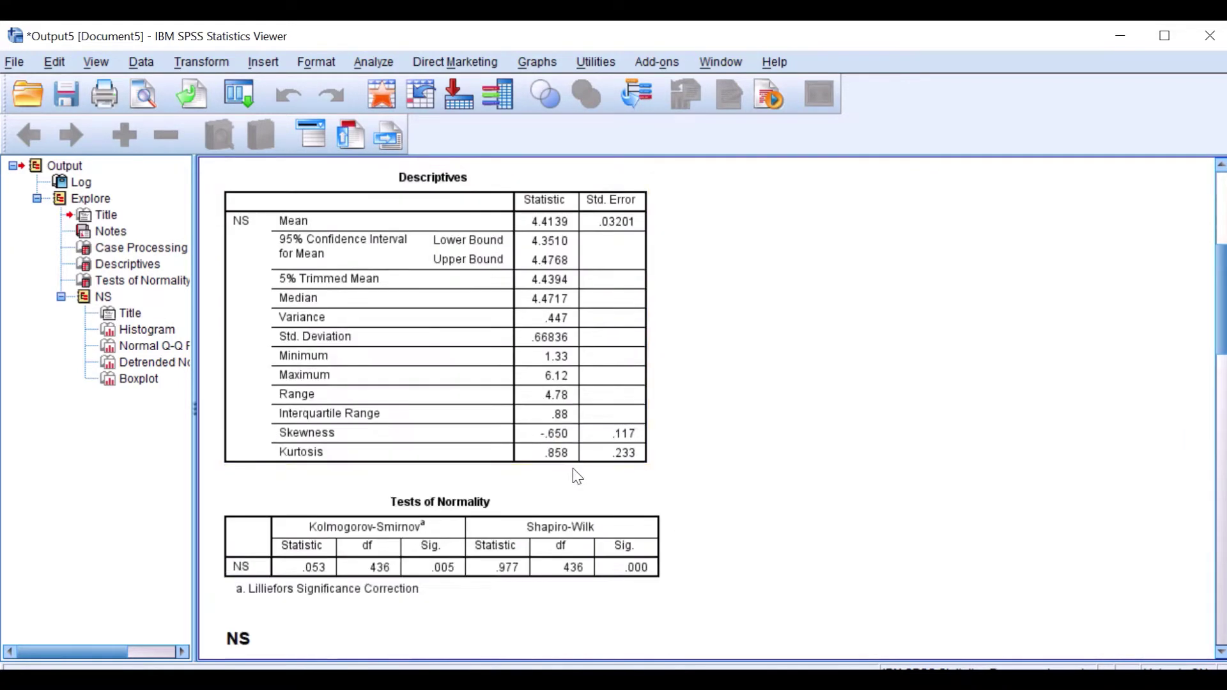
- Examine the histogram and the Normal Q-Q Plot of NS for the shape of the distribution
scroll(604, 460, down, 10)
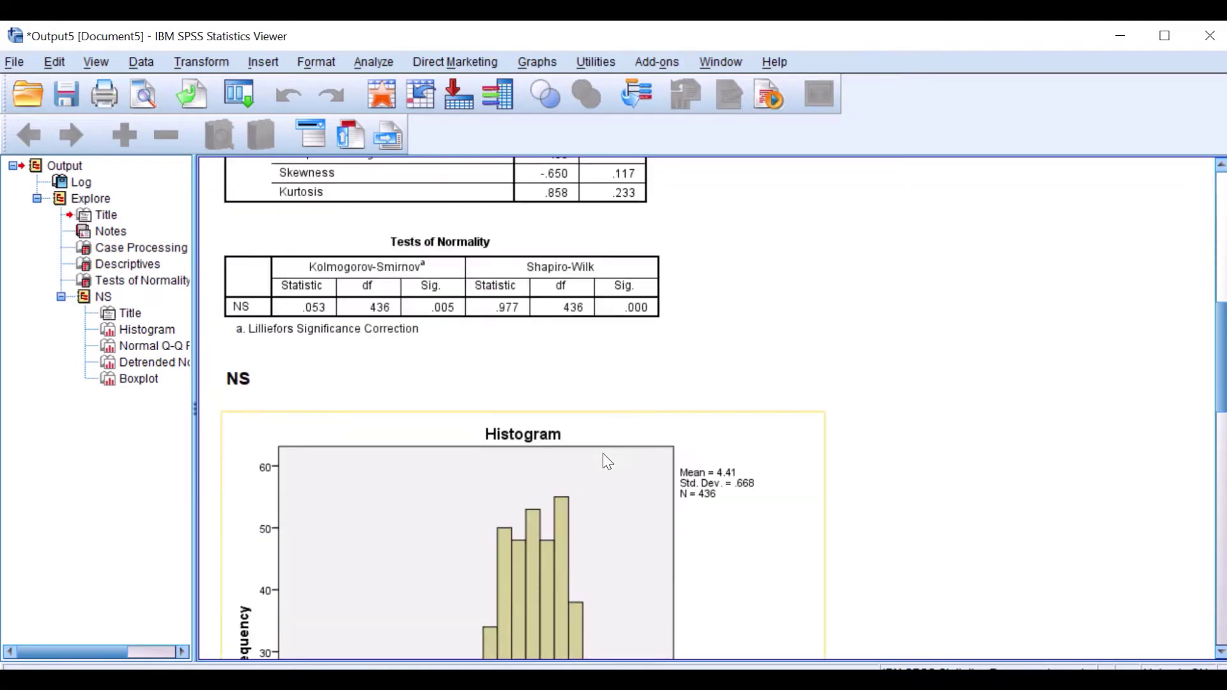
scroll(576, 416, up, 2)
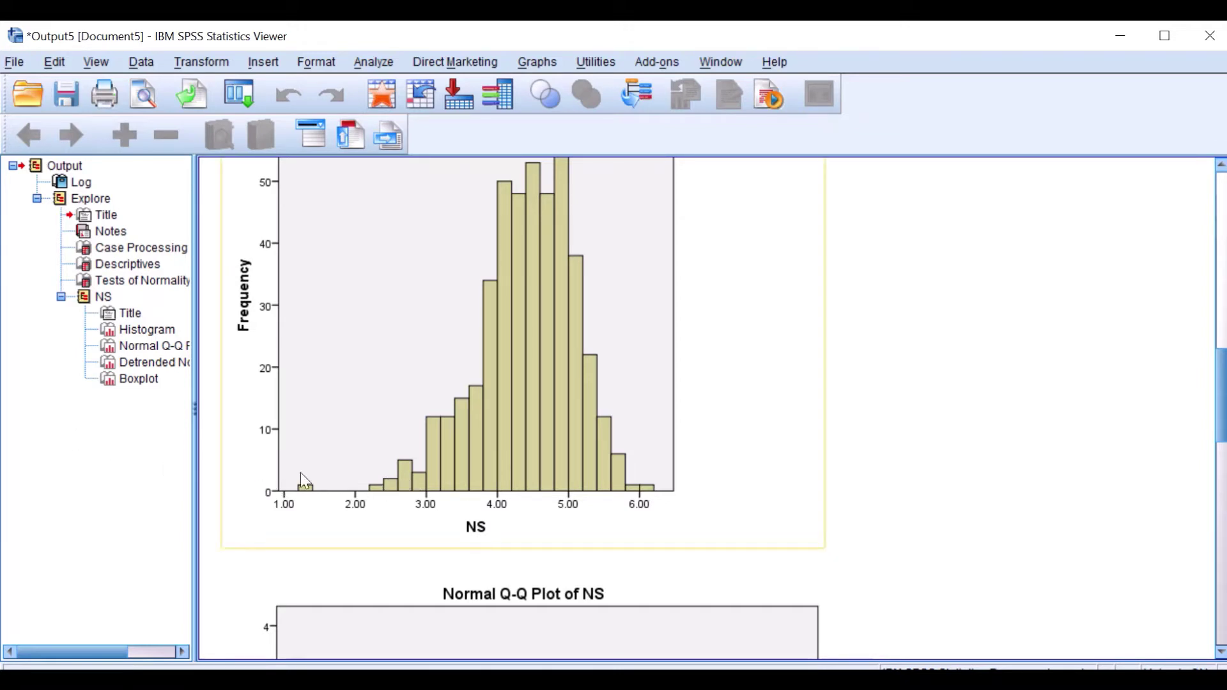
scroll(530, 409, down, 2)
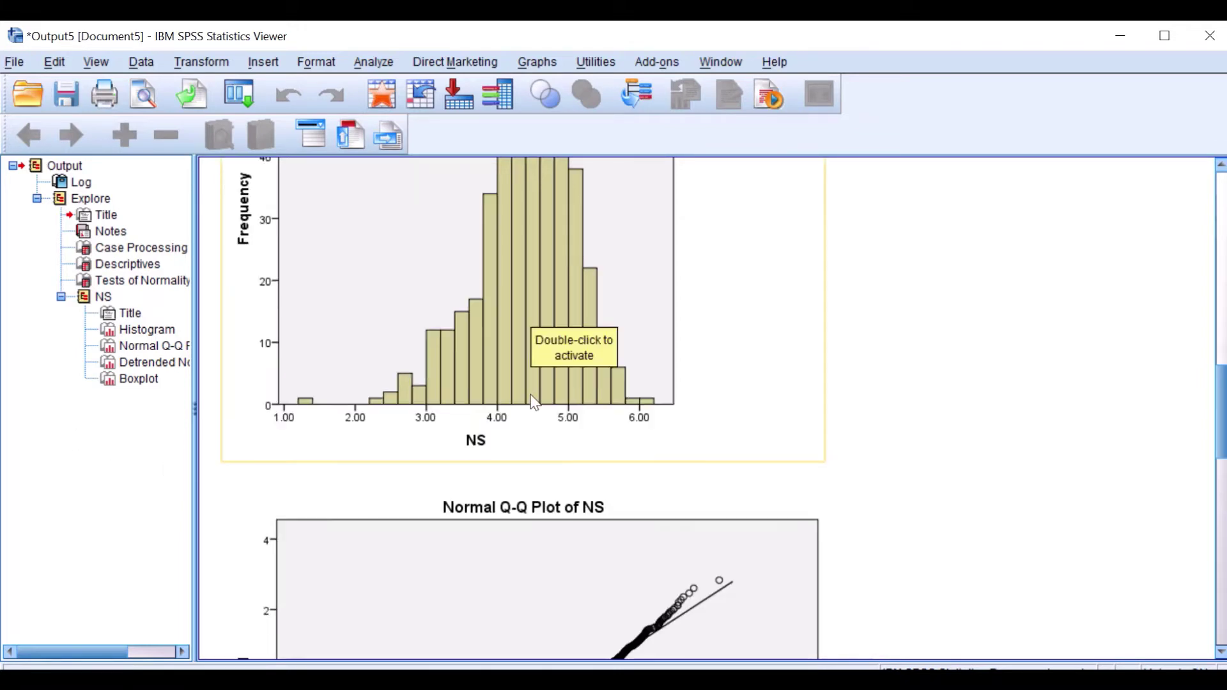
scroll(534, 401, down, 8)
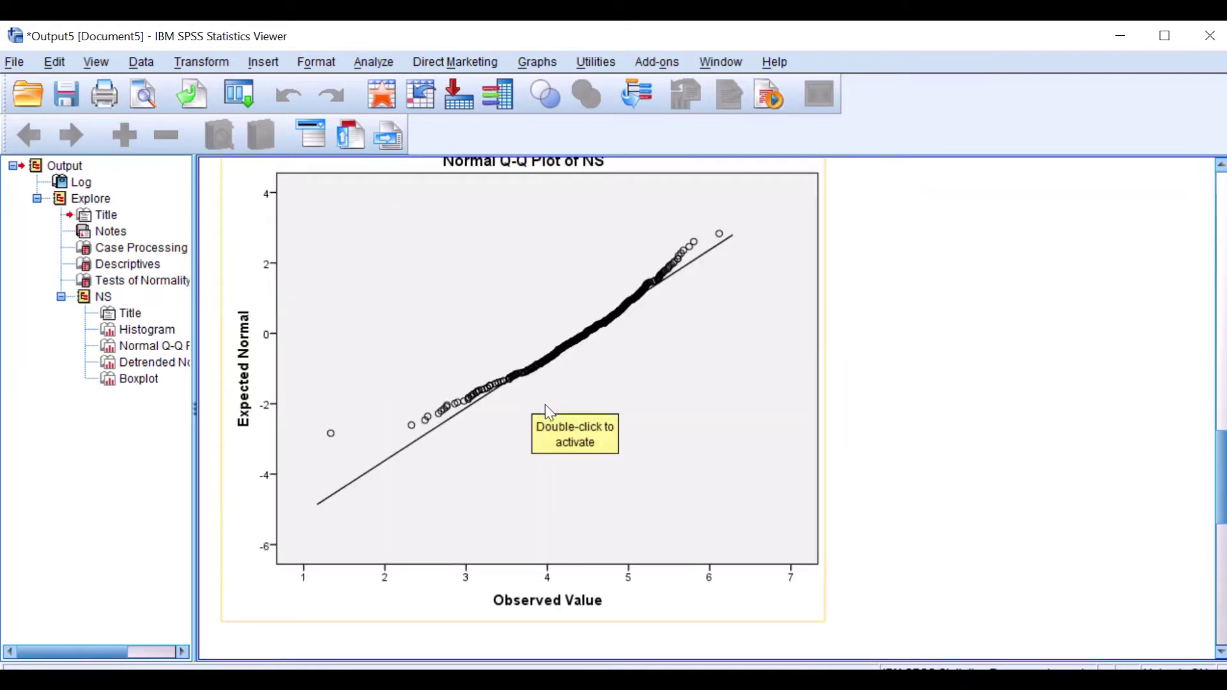
scroll(547, 413, up, 4)
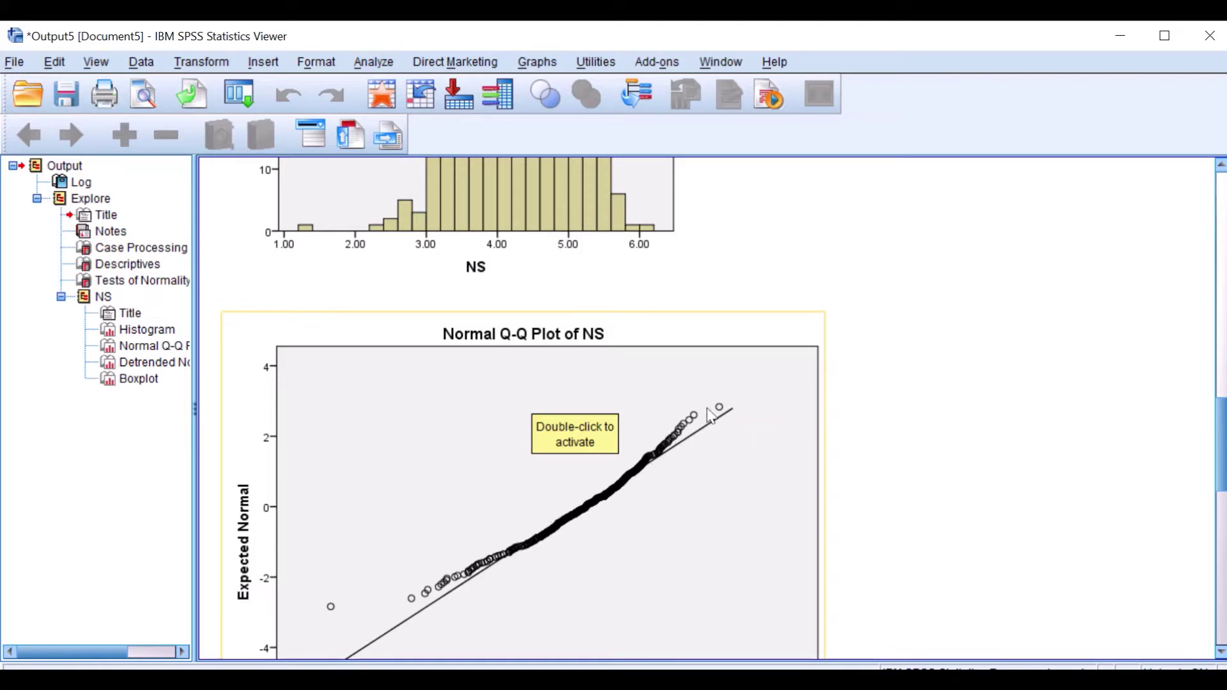
scroll(714, 417, down, 2)
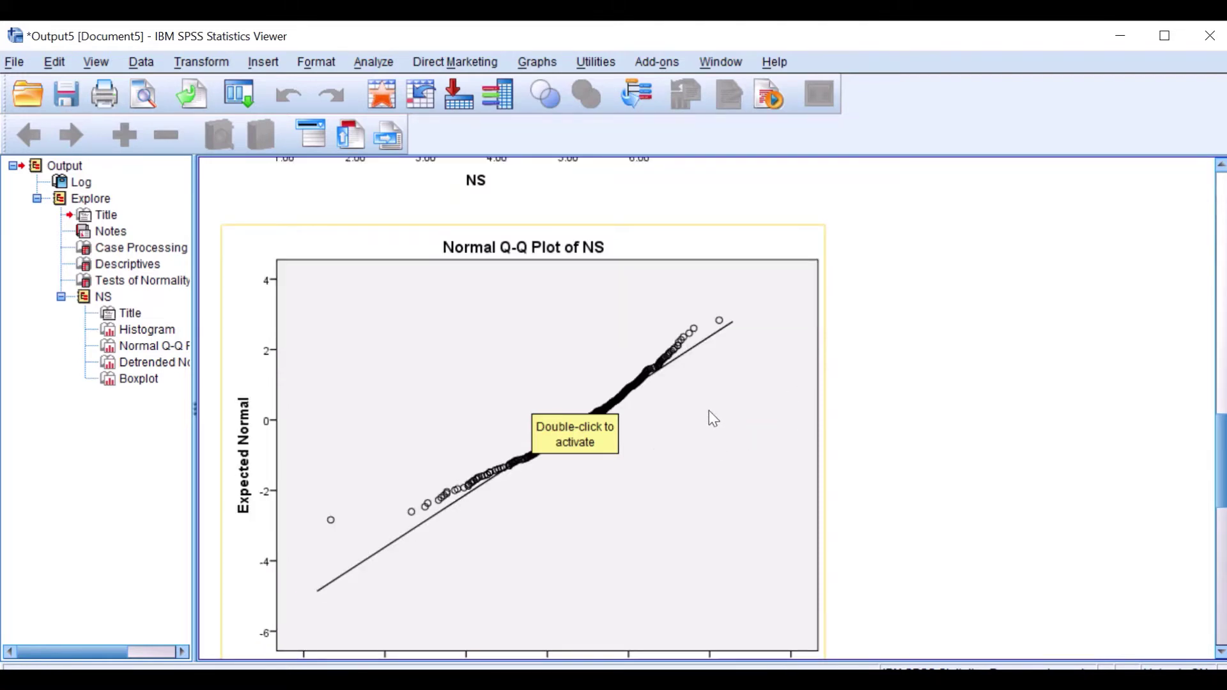
- Check the Descriptives table of NS again for its skewness and maximum value
scroll(714, 419, up, 20)
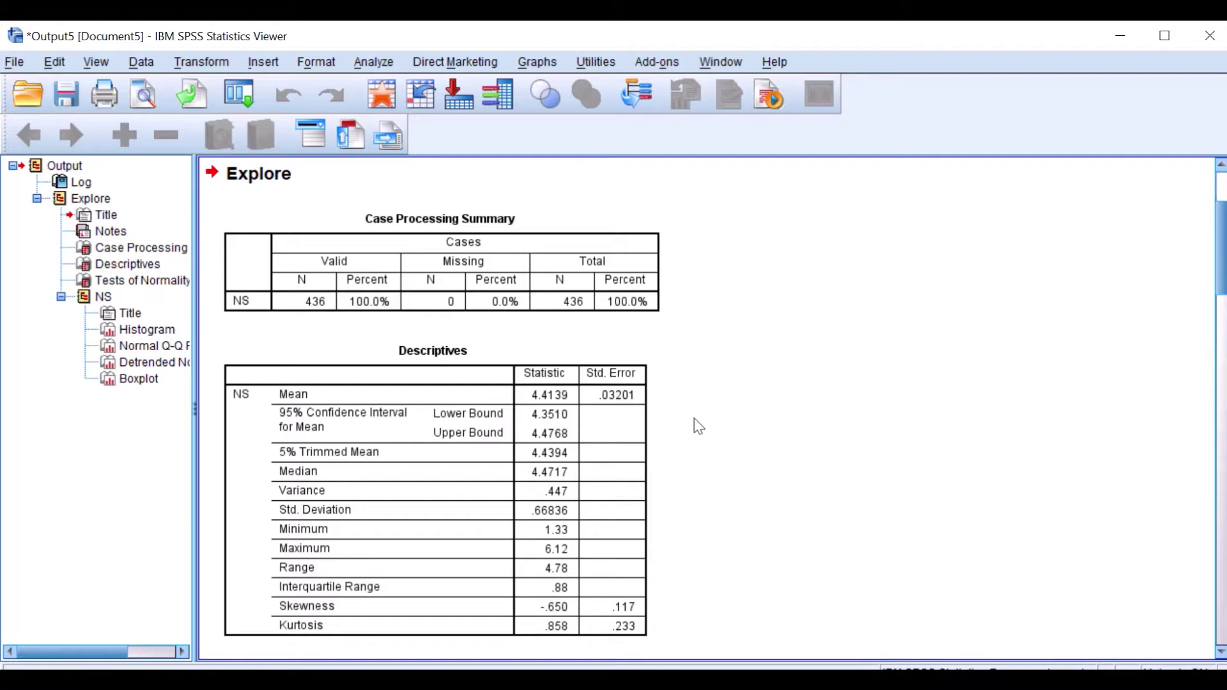
click(648, 478)
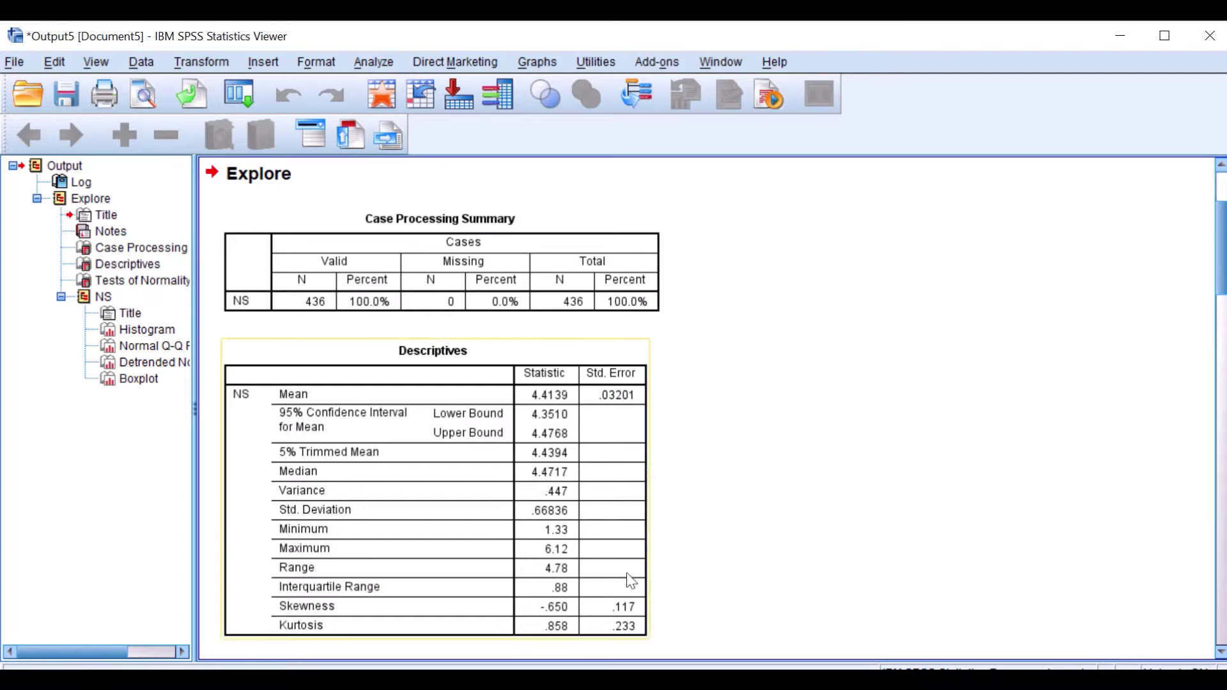
scroll(630, 579, down, 3)
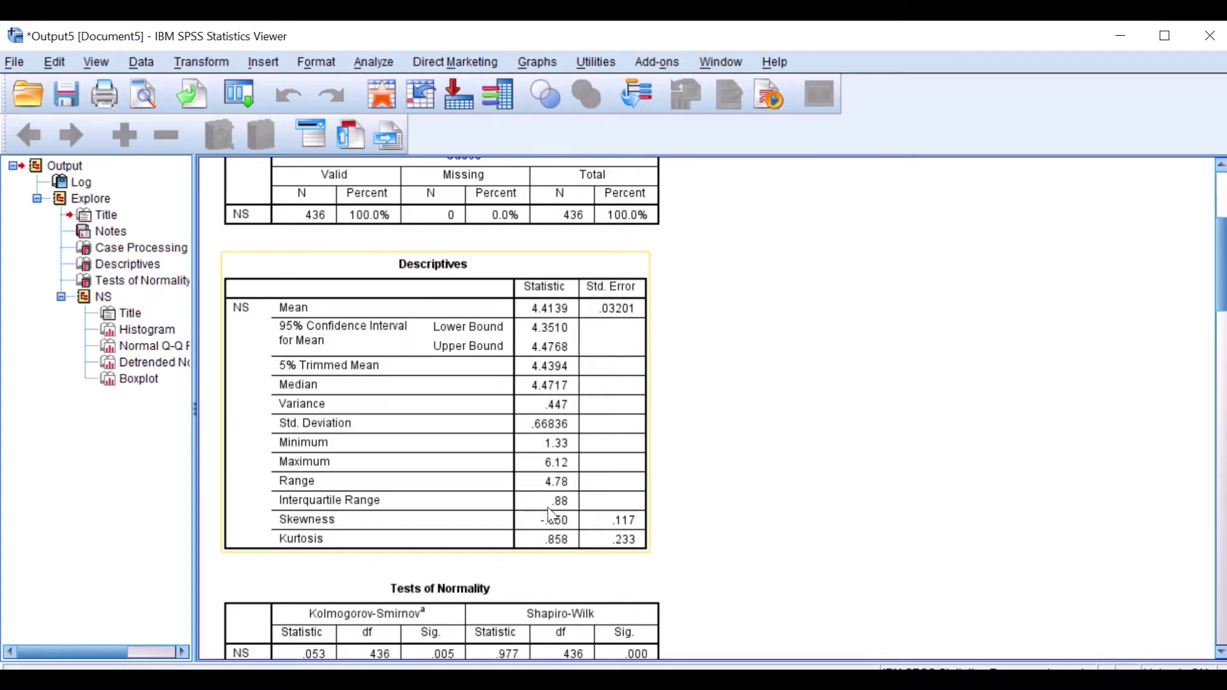
scroll(565, 515, up, 3)
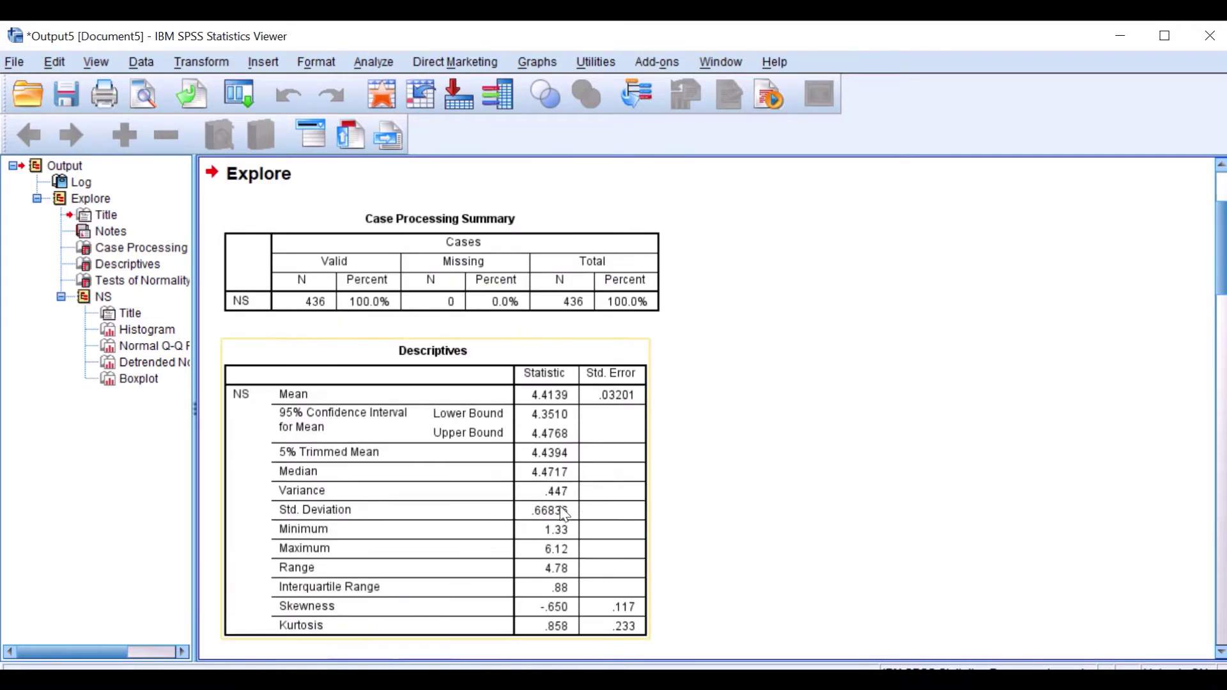
scroll(566, 517, down, 3)
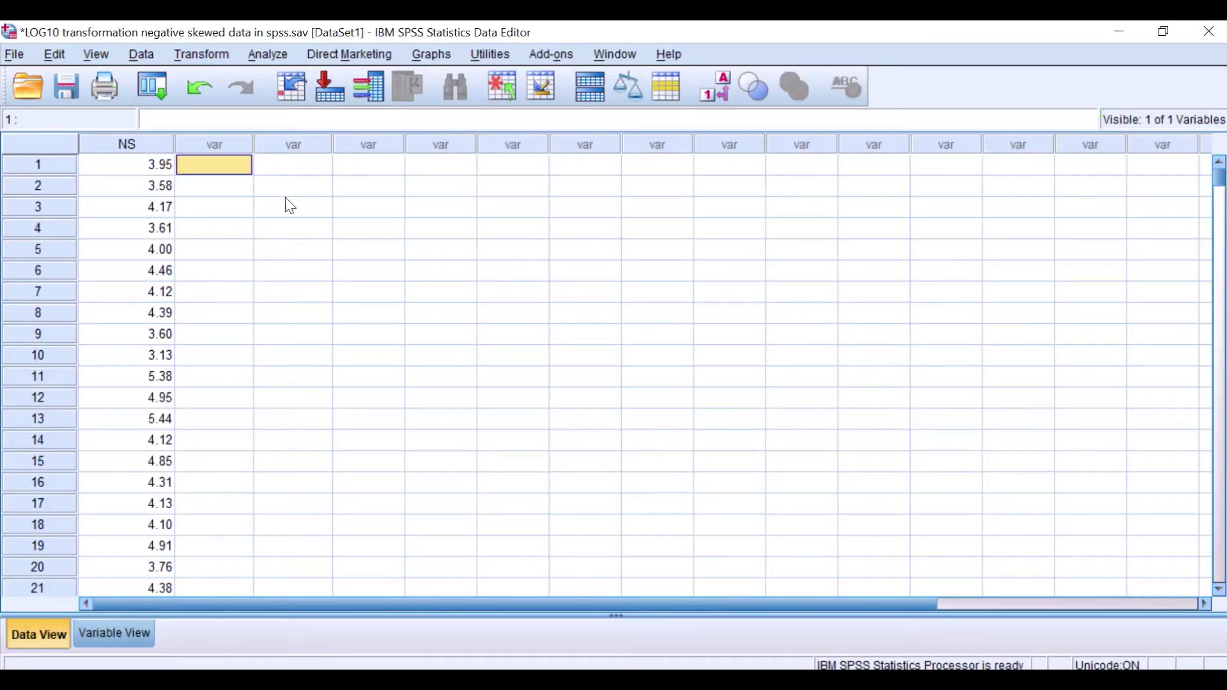
- Start a Compute Variable operation with cleared settings and name the target variable Datareflection
click(205, 55)
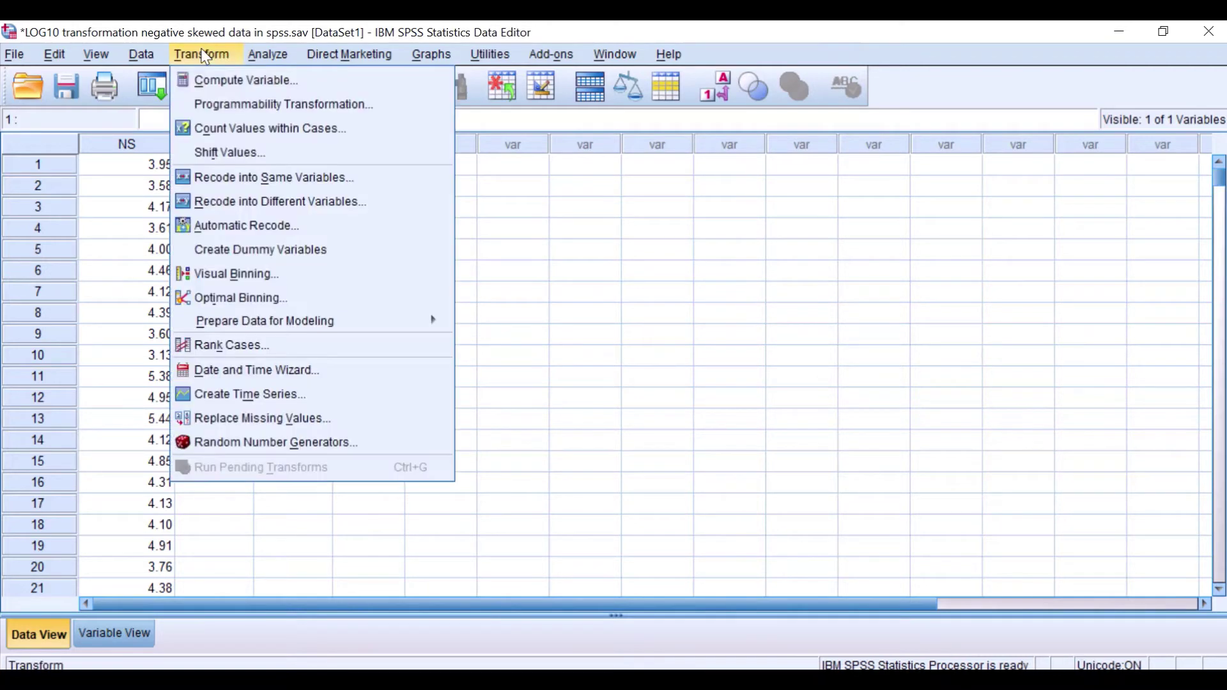
click(221, 81)
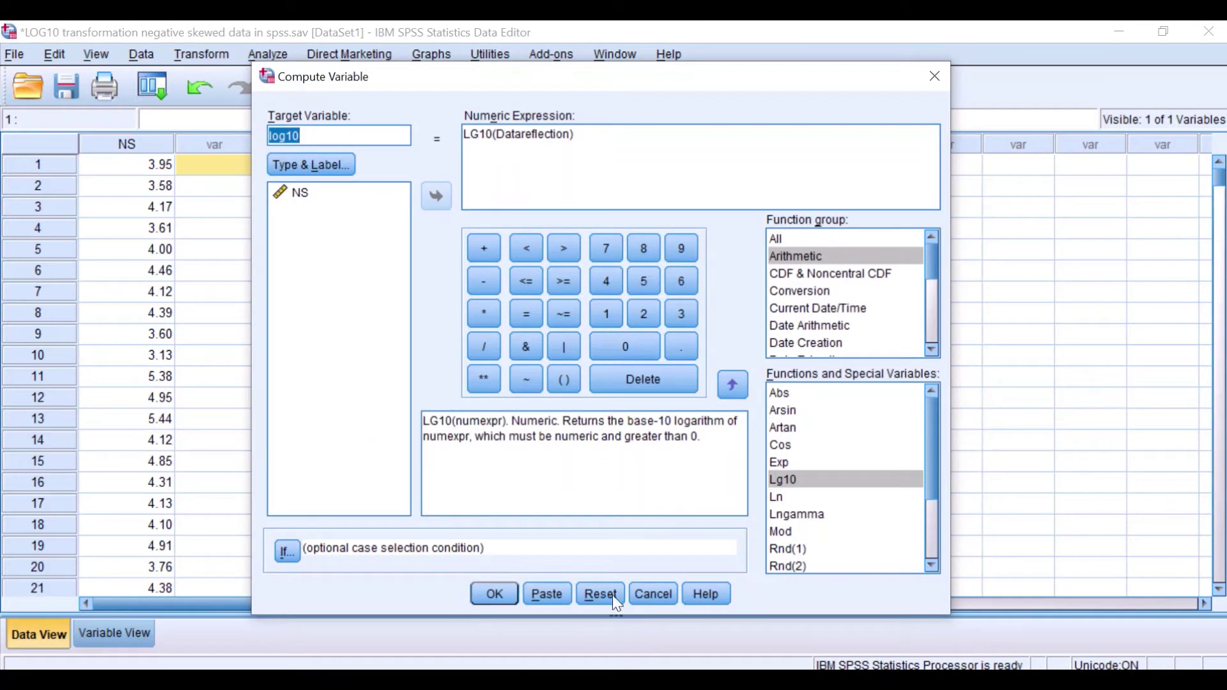
click(604, 592)
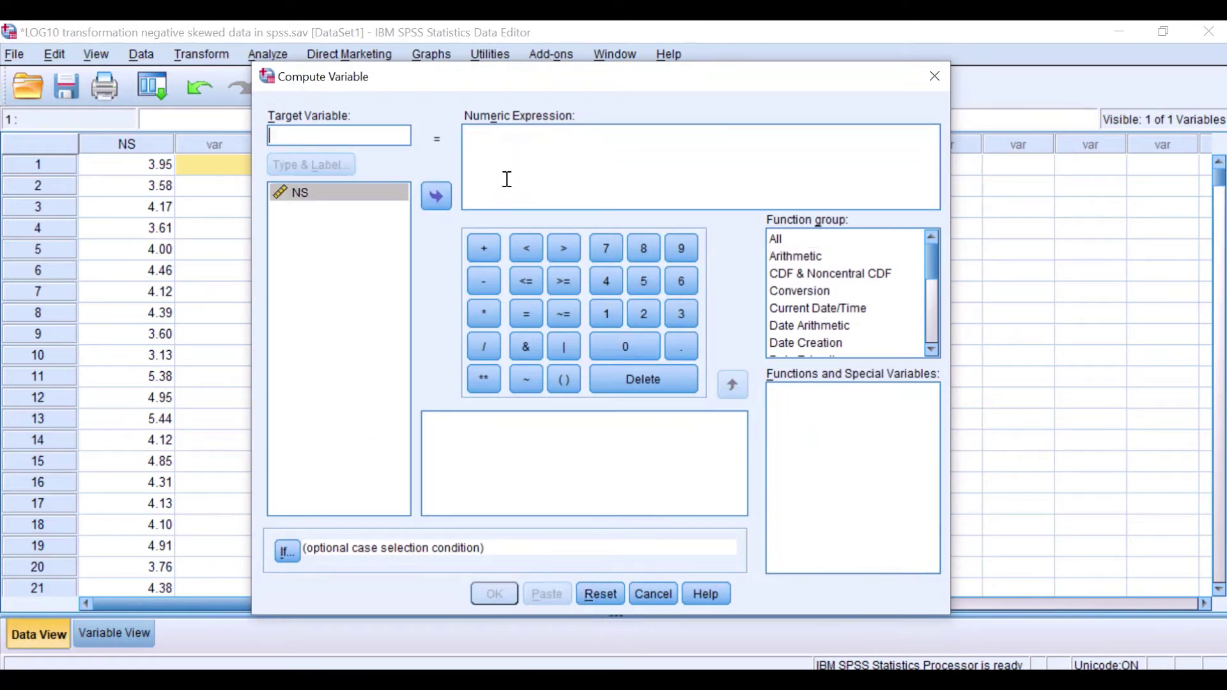
click(351, 136)
text(D)
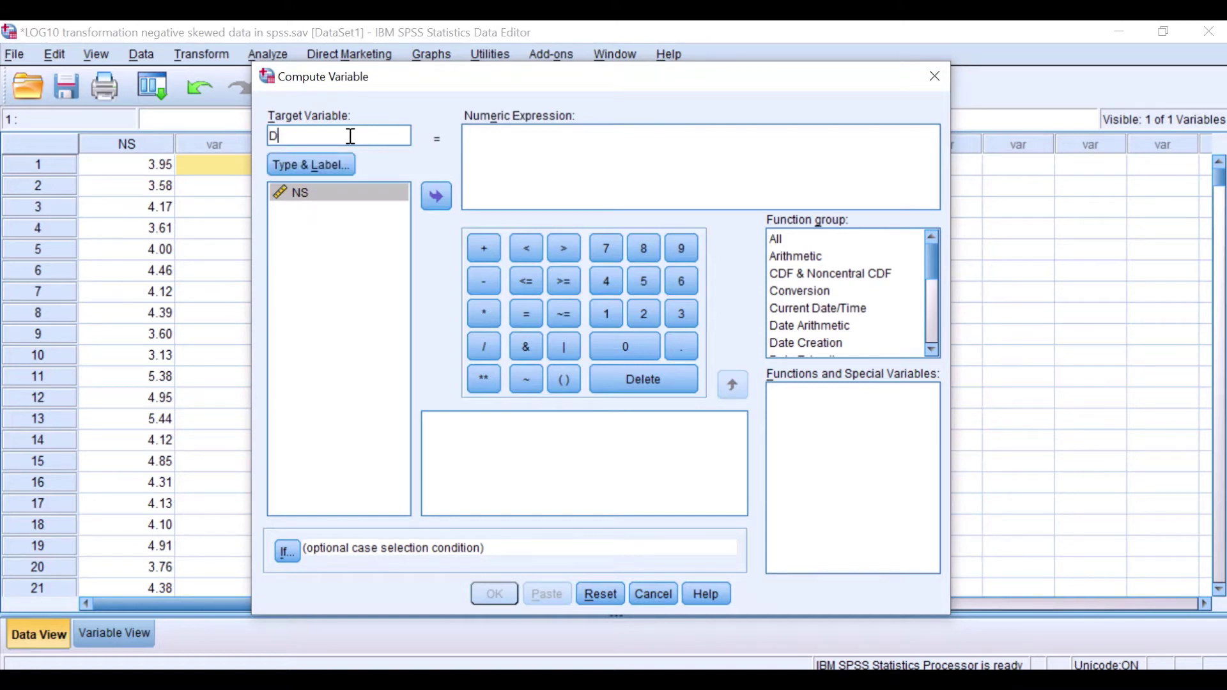
text(atareflection)
- Enter the numeric expression 6.12 + 1 - NS for the Datareflection variable
click(499, 152)
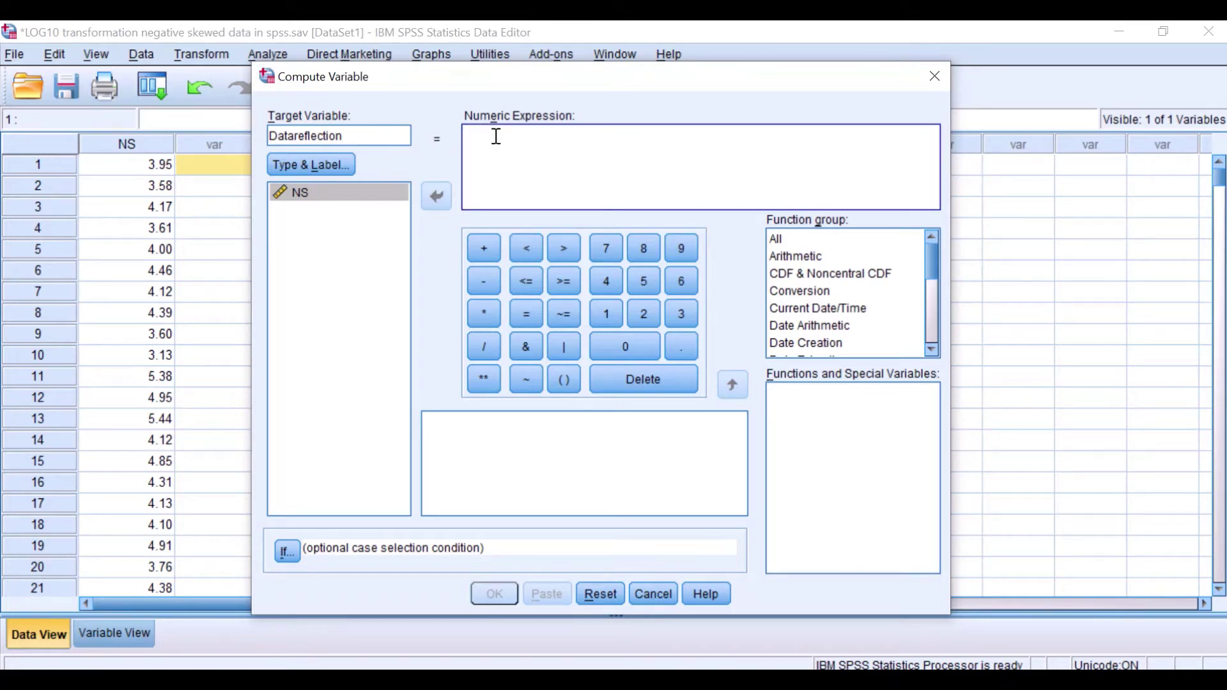
text(6.12)
click(492, 250)
click(607, 313)
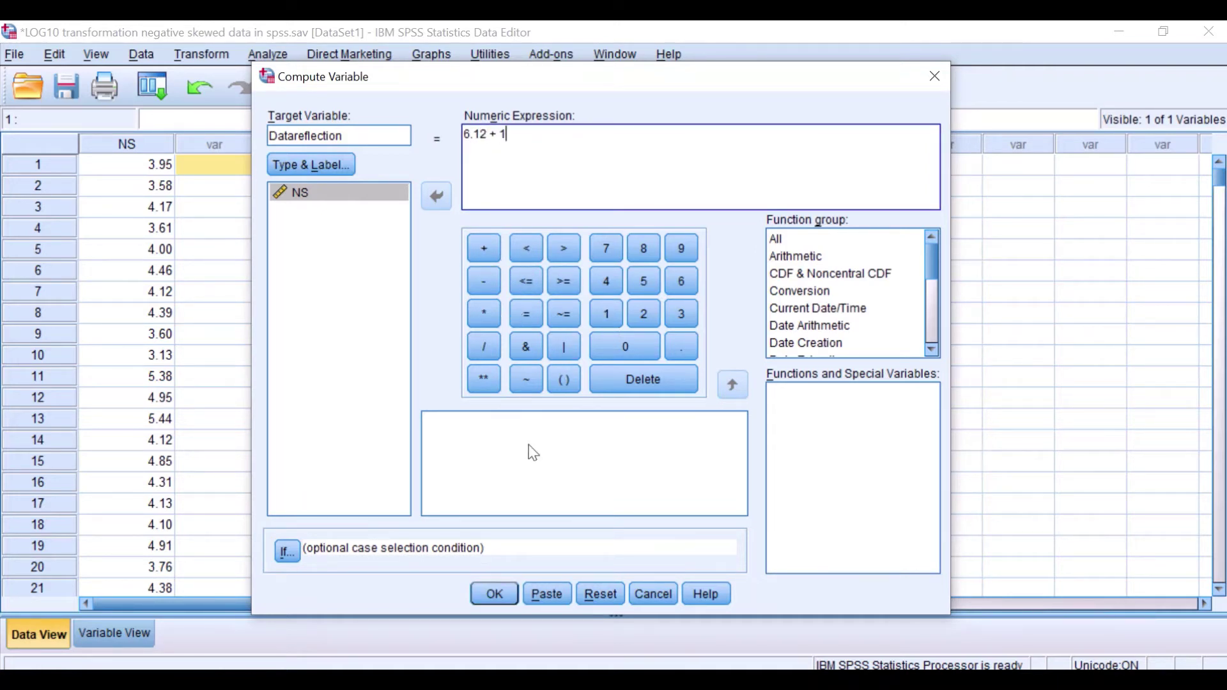
click(481, 282)
click(304, 195)
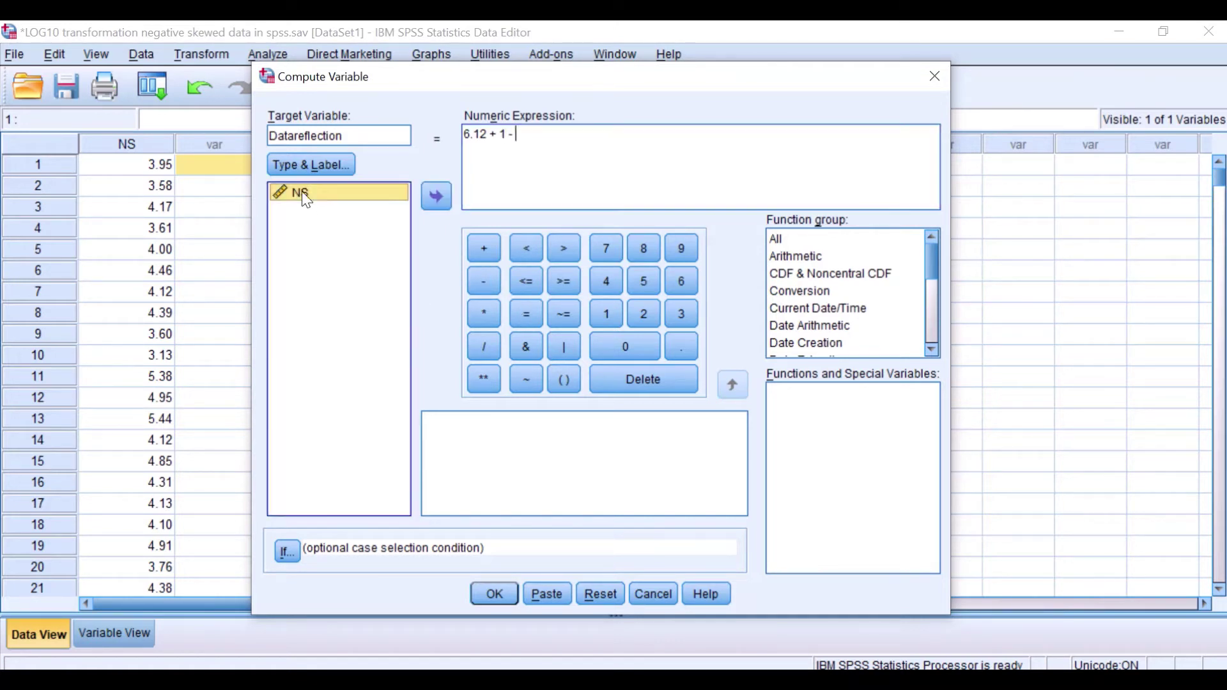
click(435, 194)
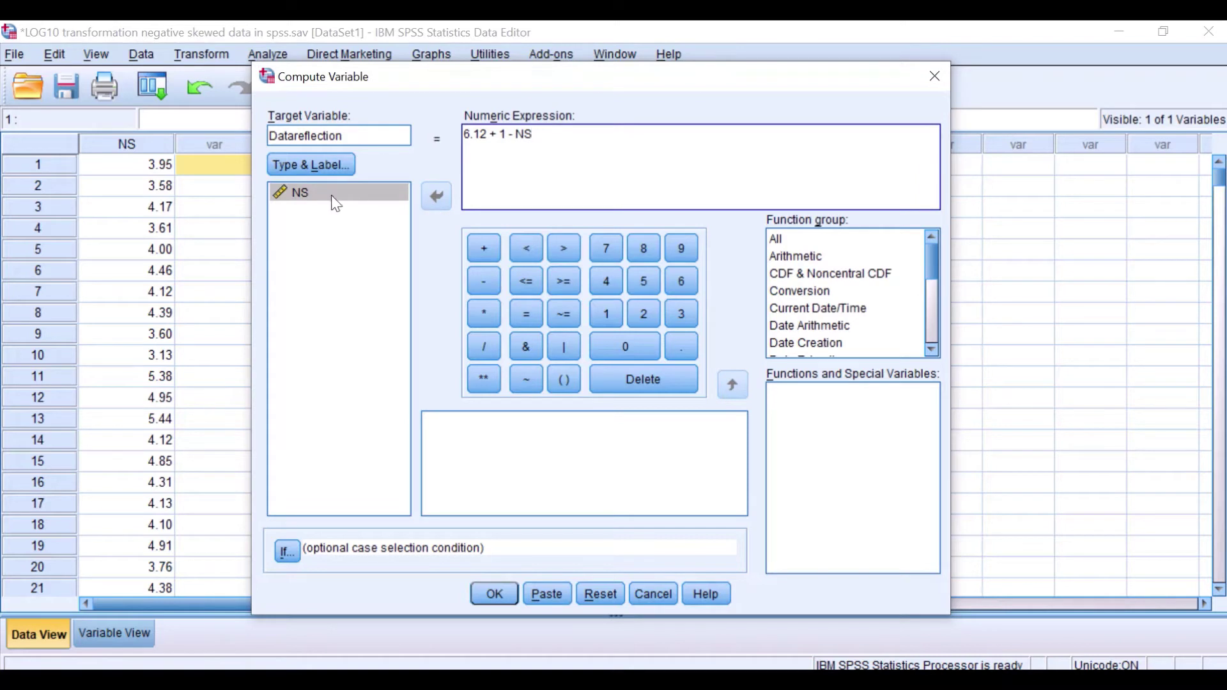
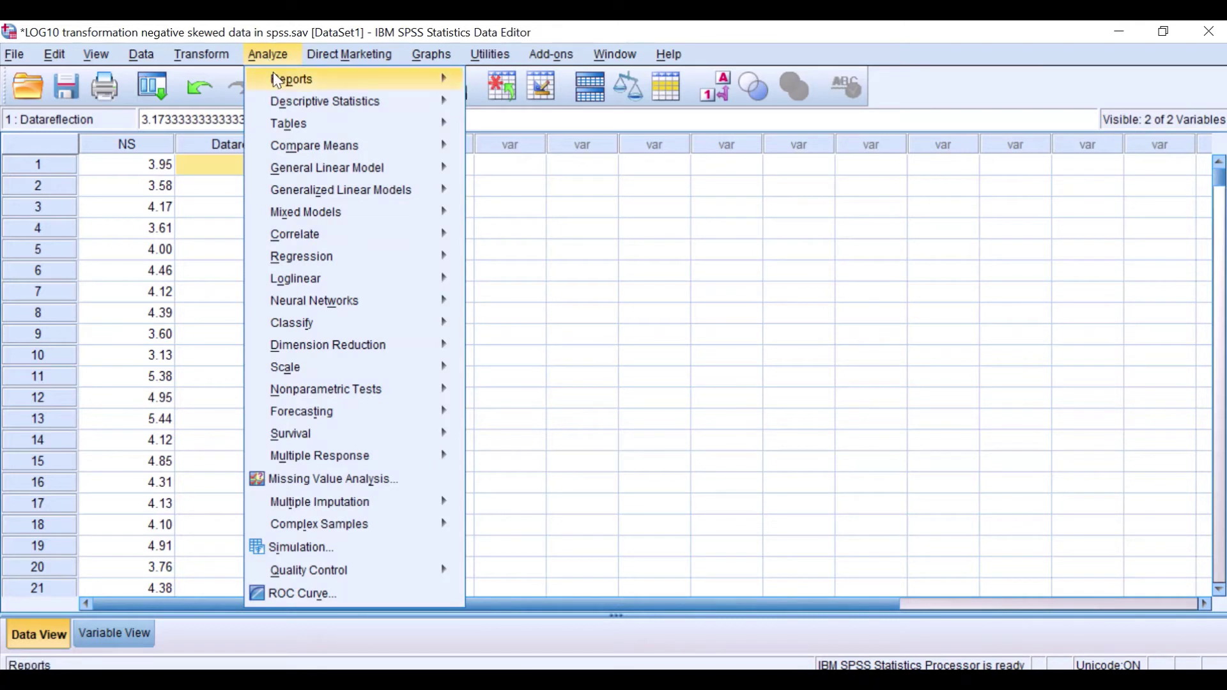
- Start an Explore analysis with cleared settings and assign NS and Datareflection as the dependent variables
mouse_move(297, 105)
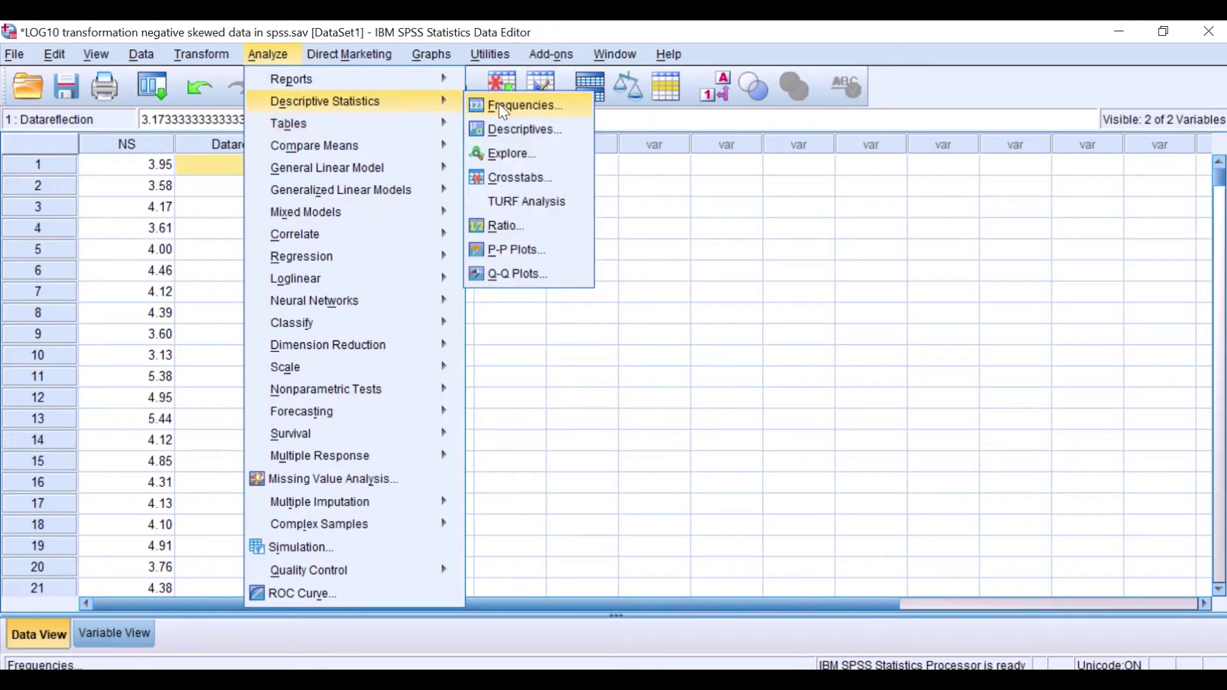
click(518, 157)
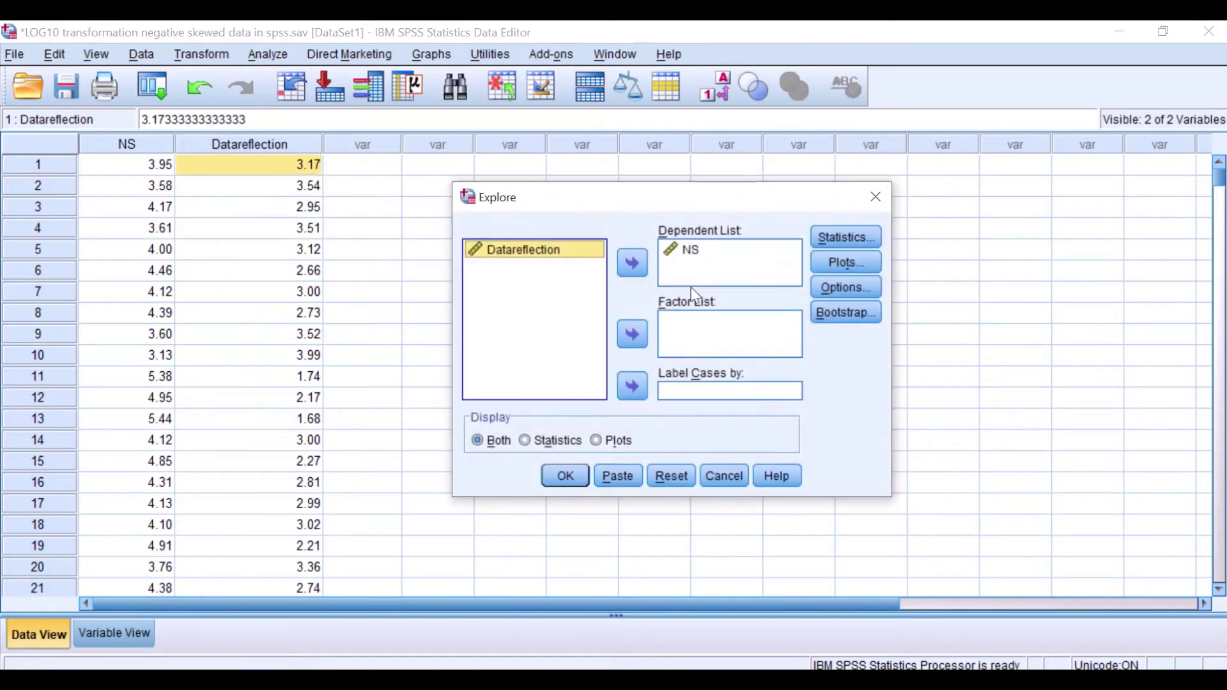
click(681, 480)
drag(505, 252, 682, 256)
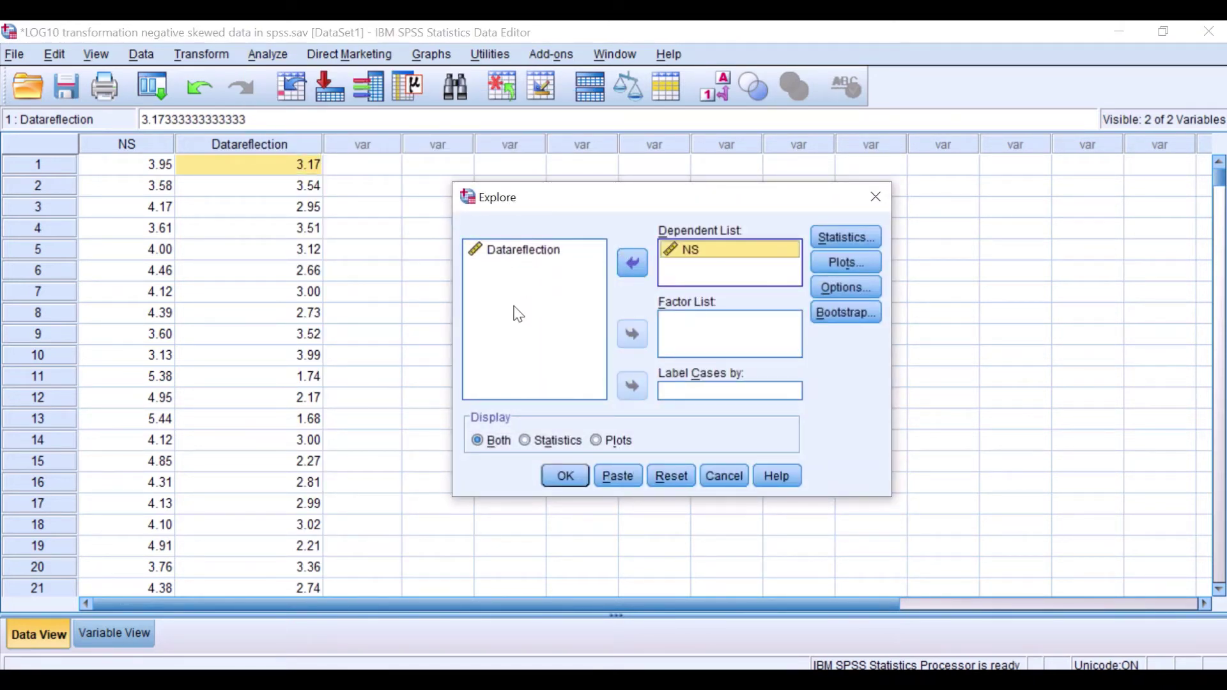
drag(508, 256, 685, 269)
- Turn off Stem-and-leaf, enable Histogram and Normality plots with tests for the Explore plots, and run the analysis
click(824, 266)
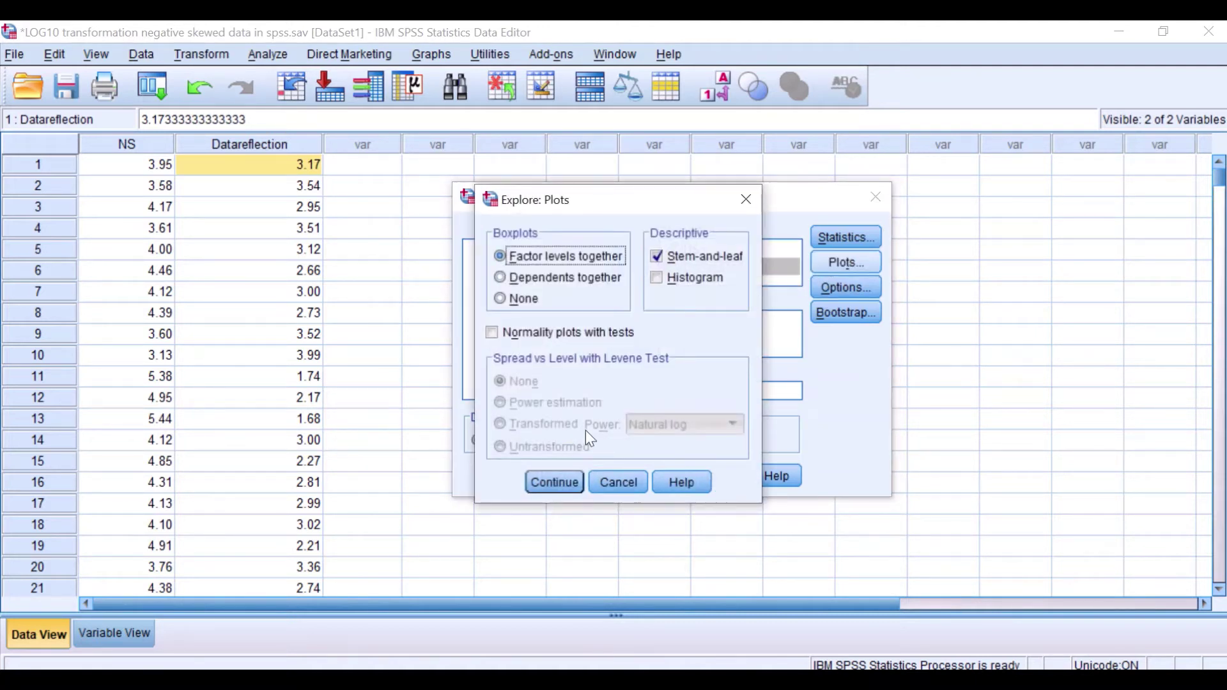
click(672, 262)
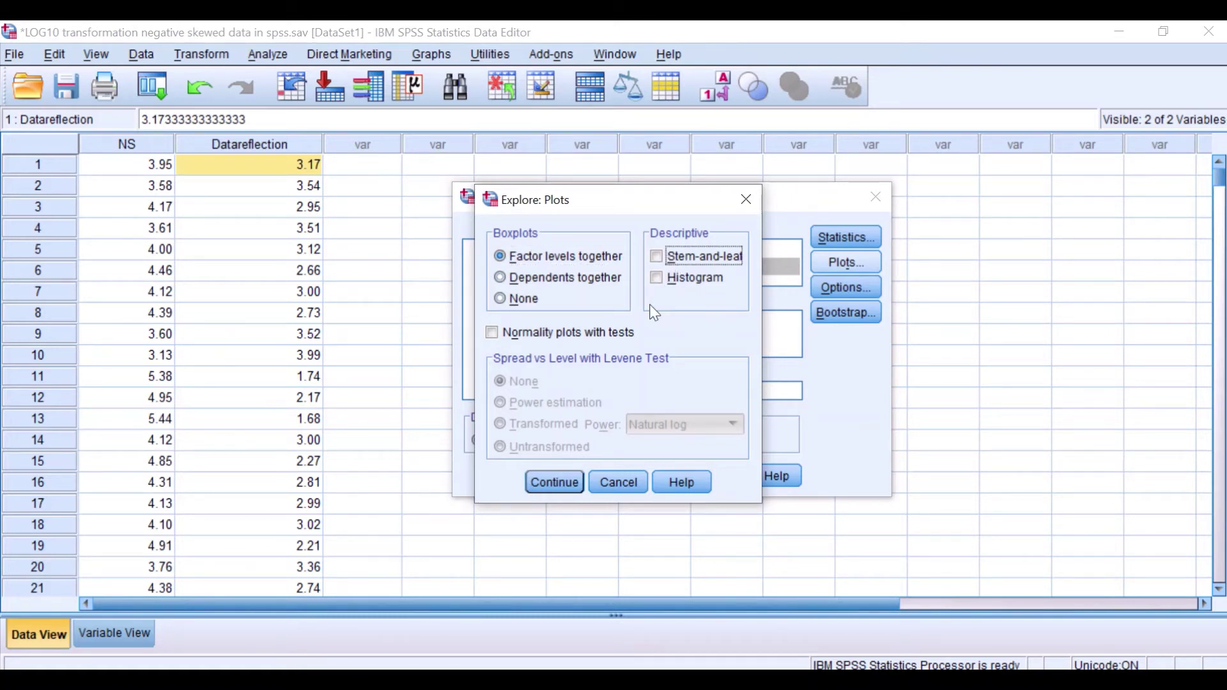
click(657, 279)
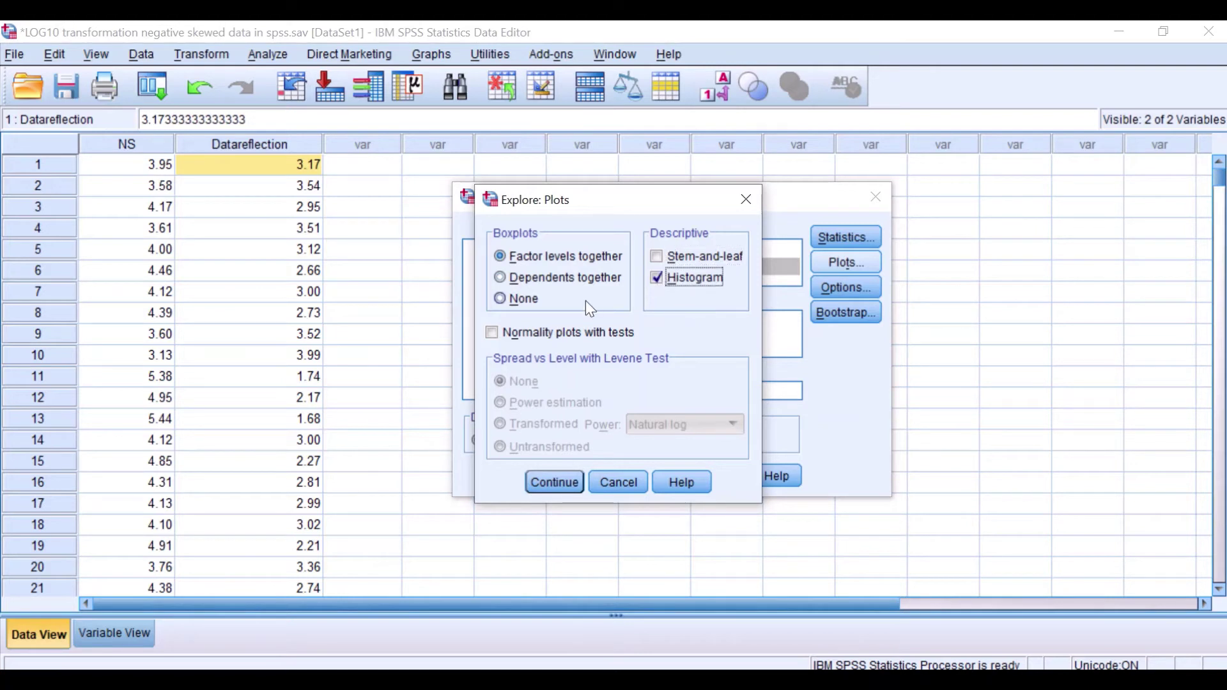
click(494, 334)
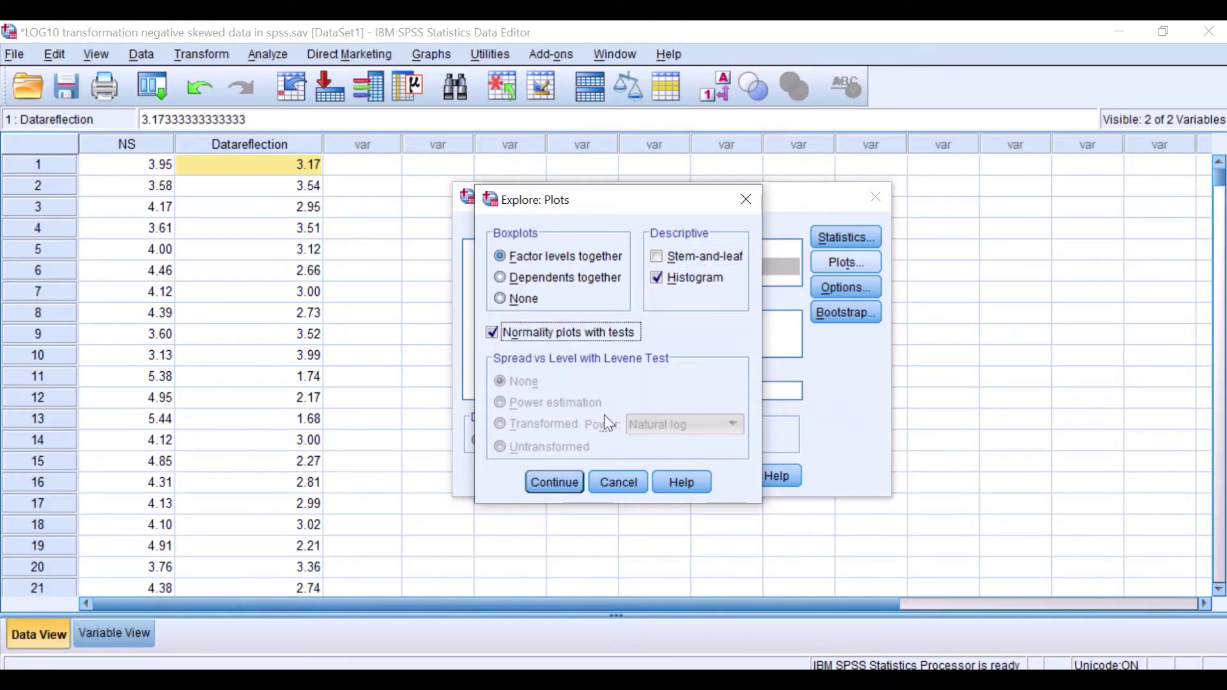
click(565, 485)
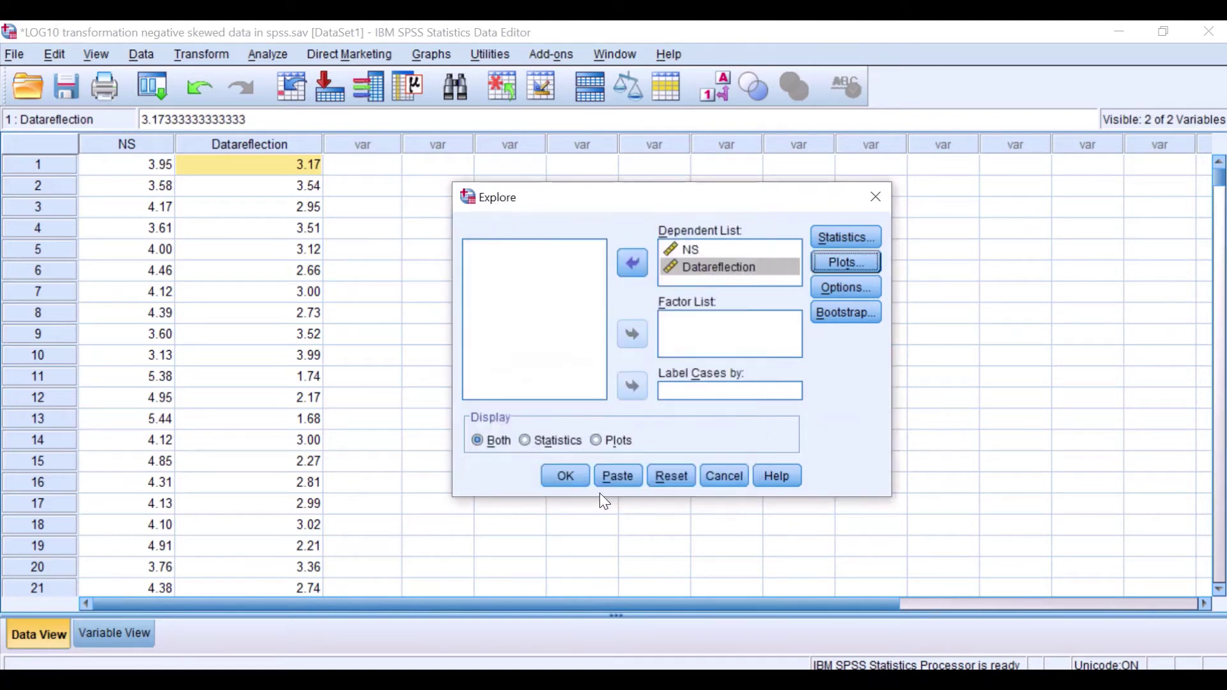
click(565, 474)
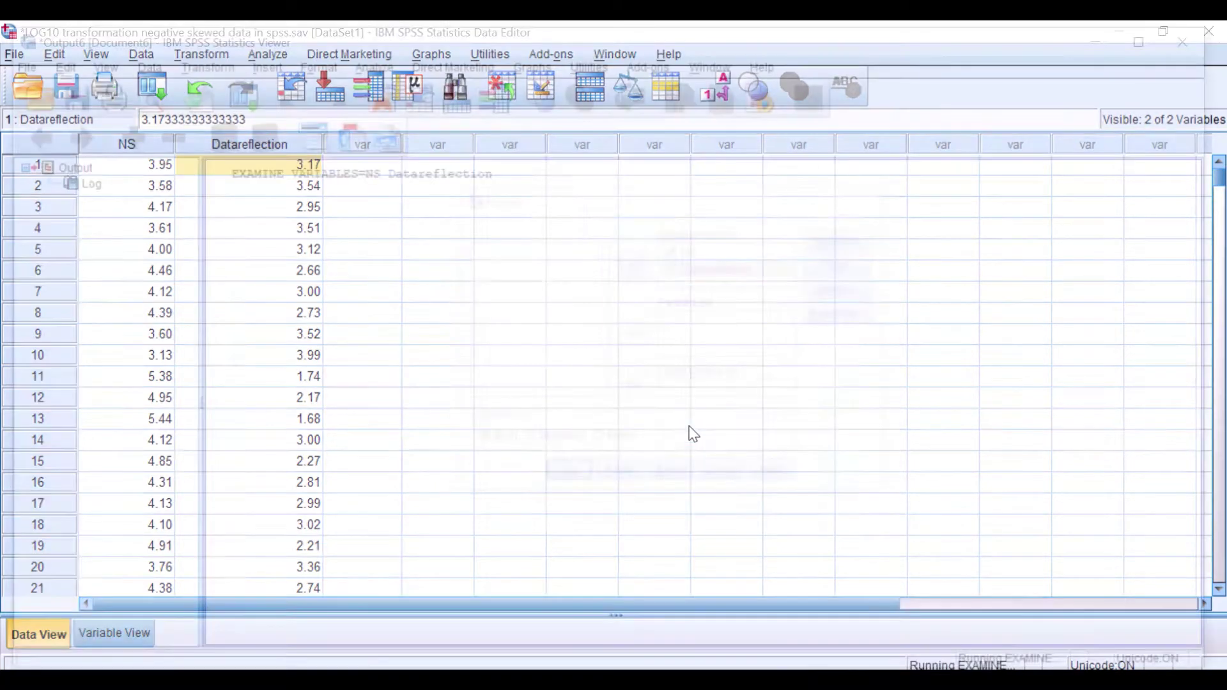
- Compare the skewness and other descriptive statistics of NS and Datareflection in the Descriptives table
scroll(697, 371, down, 4)
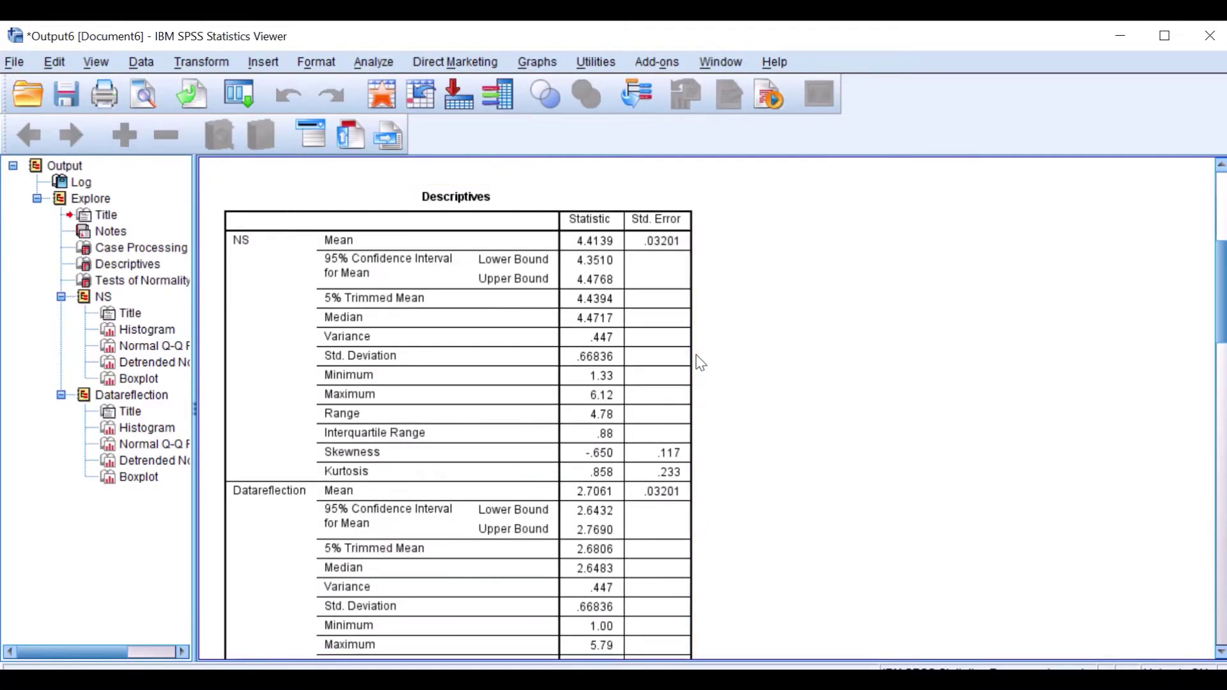
scroll(696, 359, up, 2)
click(519, 229)
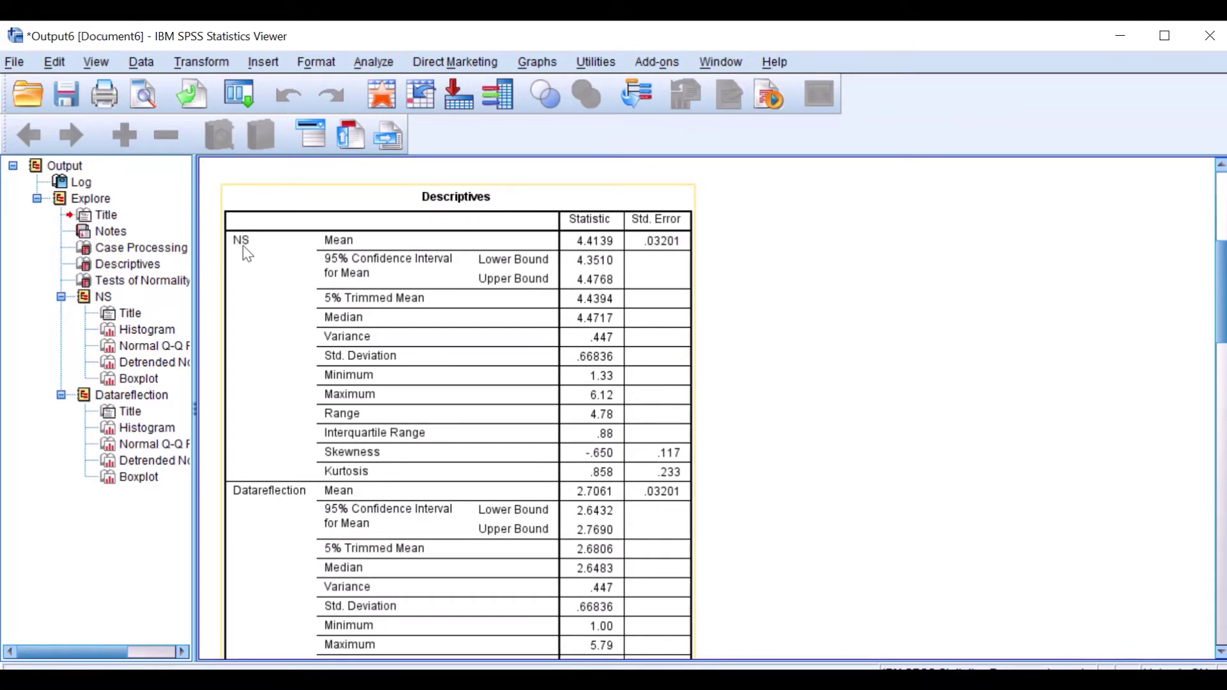
scroll(291, 387, down, 3)
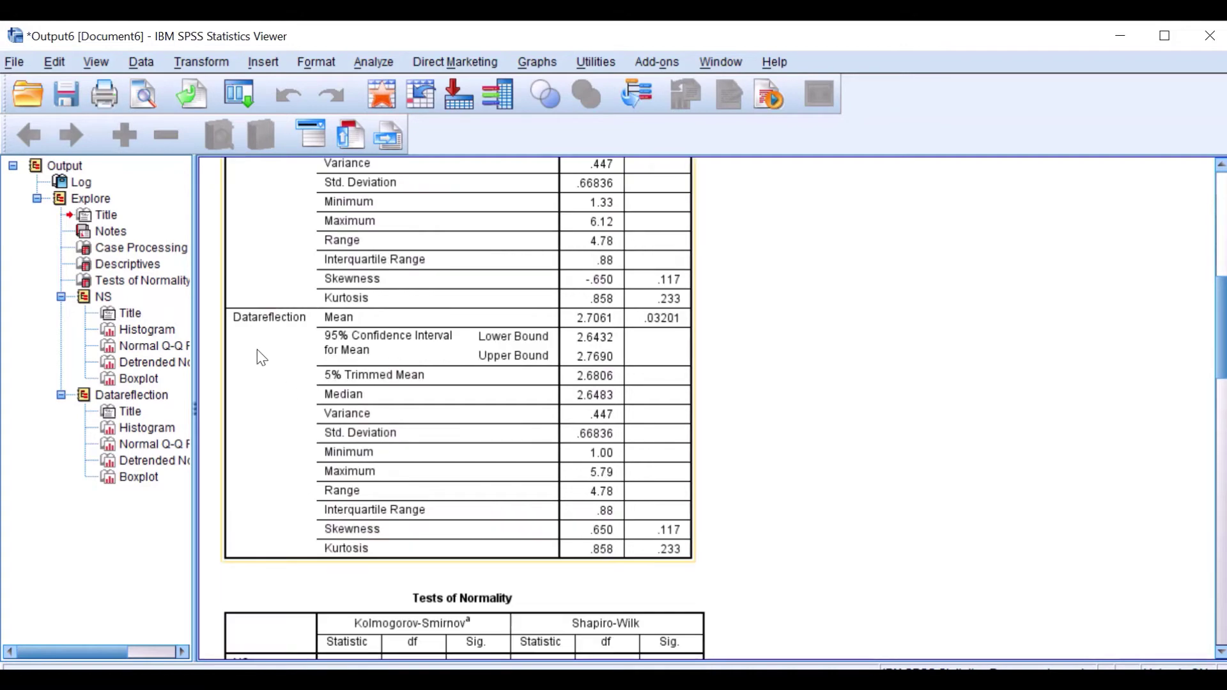
scroll(268, 357, up, 2)
scroll(428, 361, down, 1)
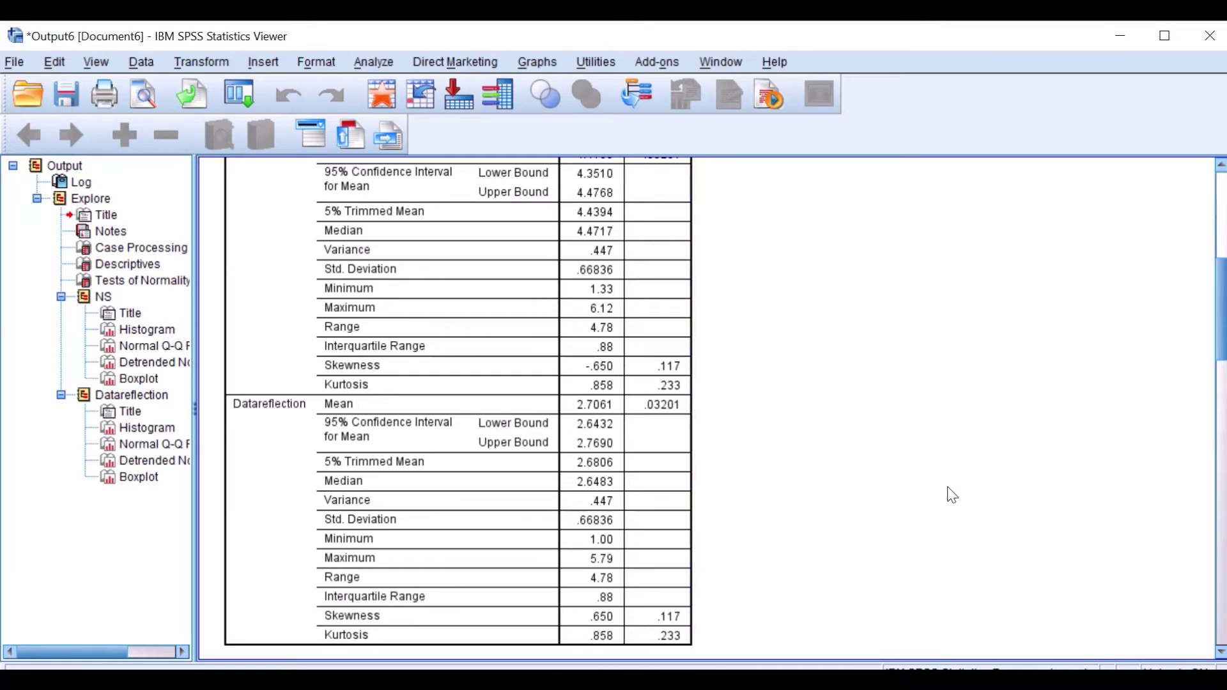
scroll(873, 472, down, 3)
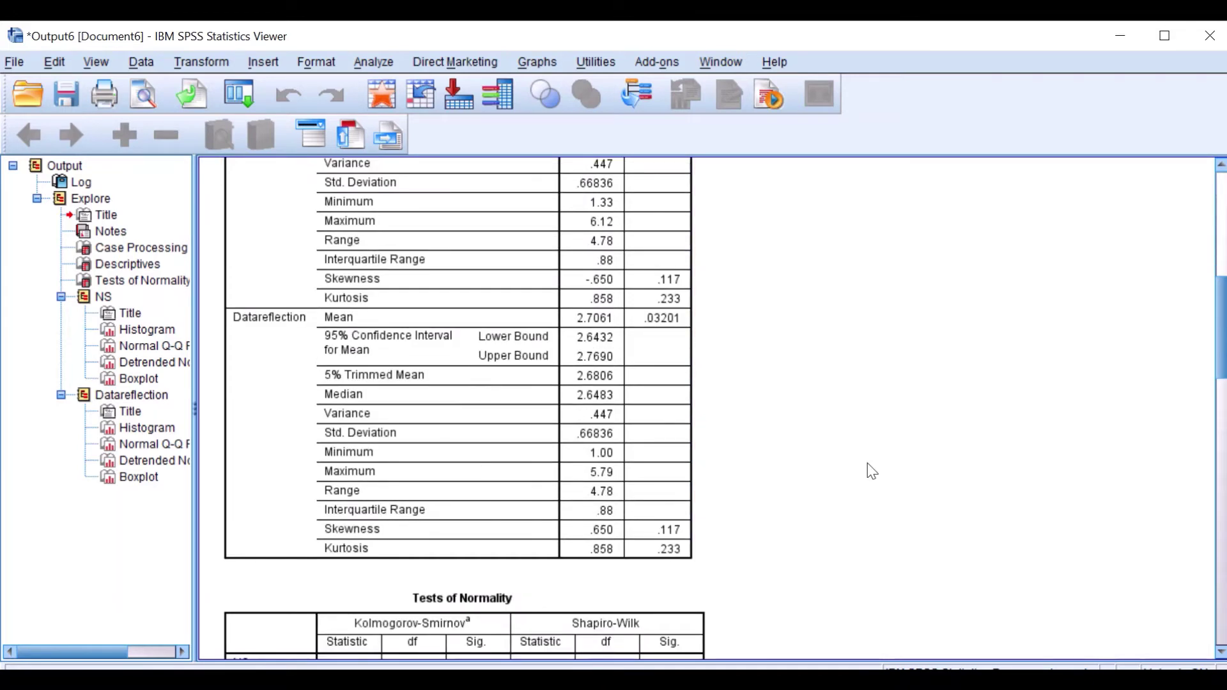
- Review the Tests of Normality table and the histogram of NS in the Explore output
scroll(873, 472, down, 14)
scroll(873, 472, up, 5)
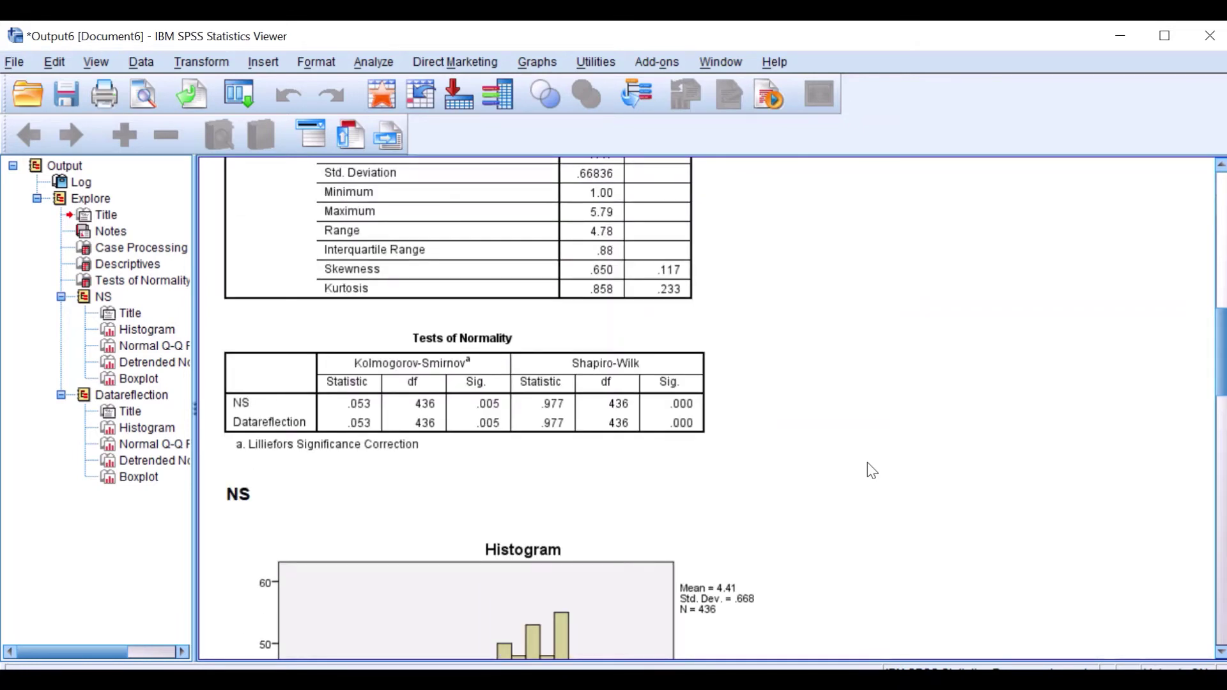
scroll(873, 472, down, 3)
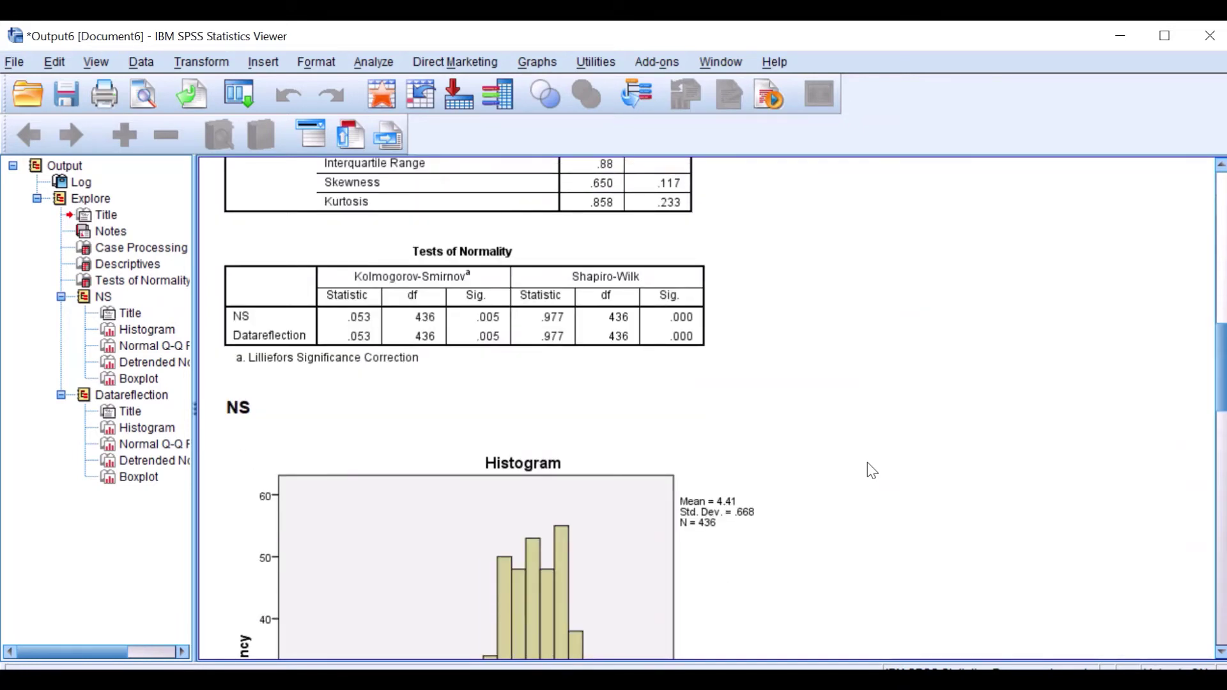
scroll(874, 472, down, 20)
scroll(873, 472, up, 9)
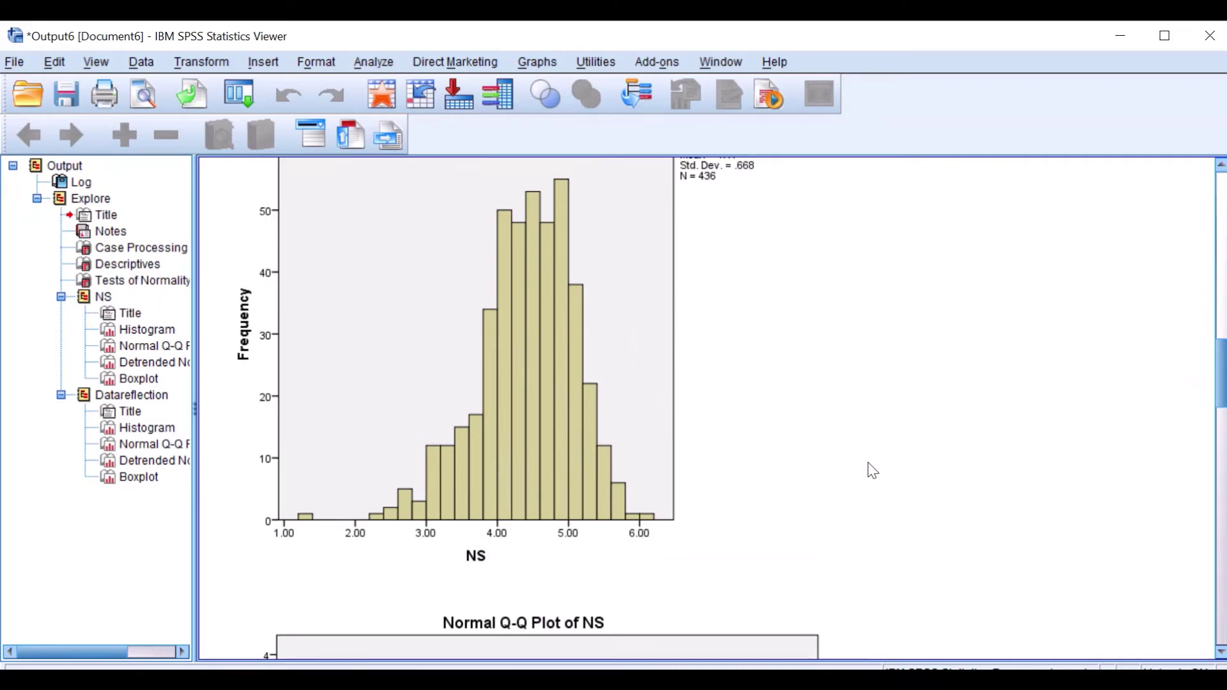
scroll(873, 472, down, 4)
scroll(872, 469, up, 18)
scroll(850, 475, down, 12)
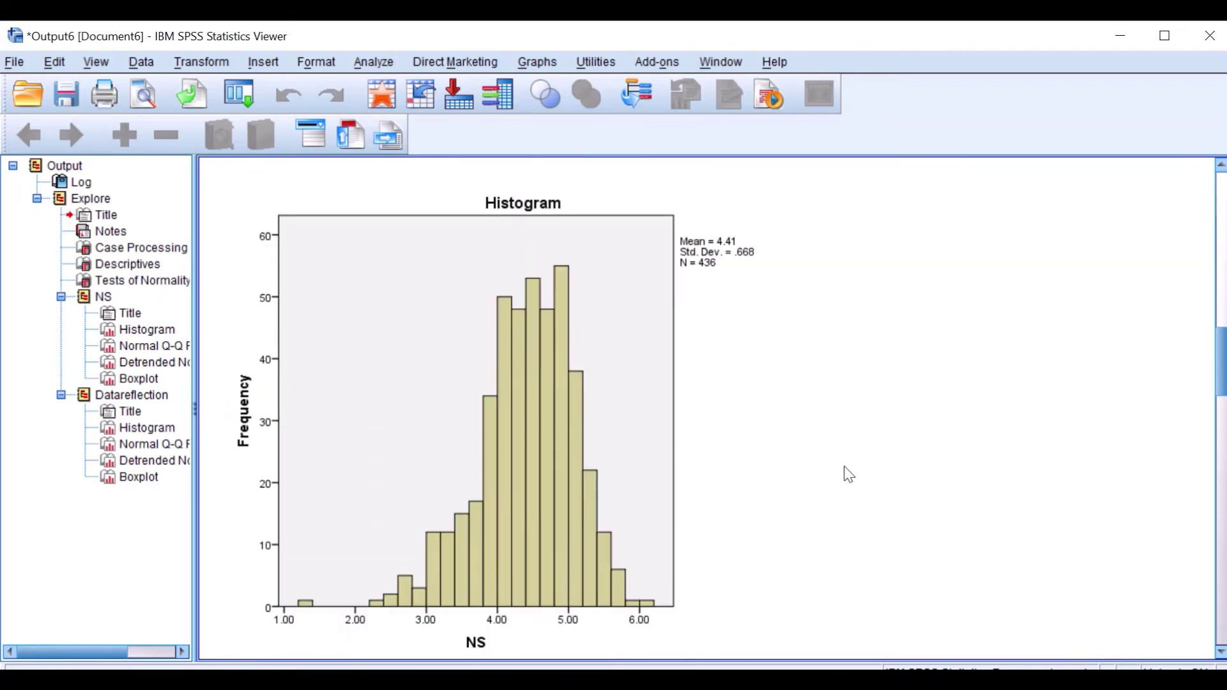
scroll(850, 475, down, 20)
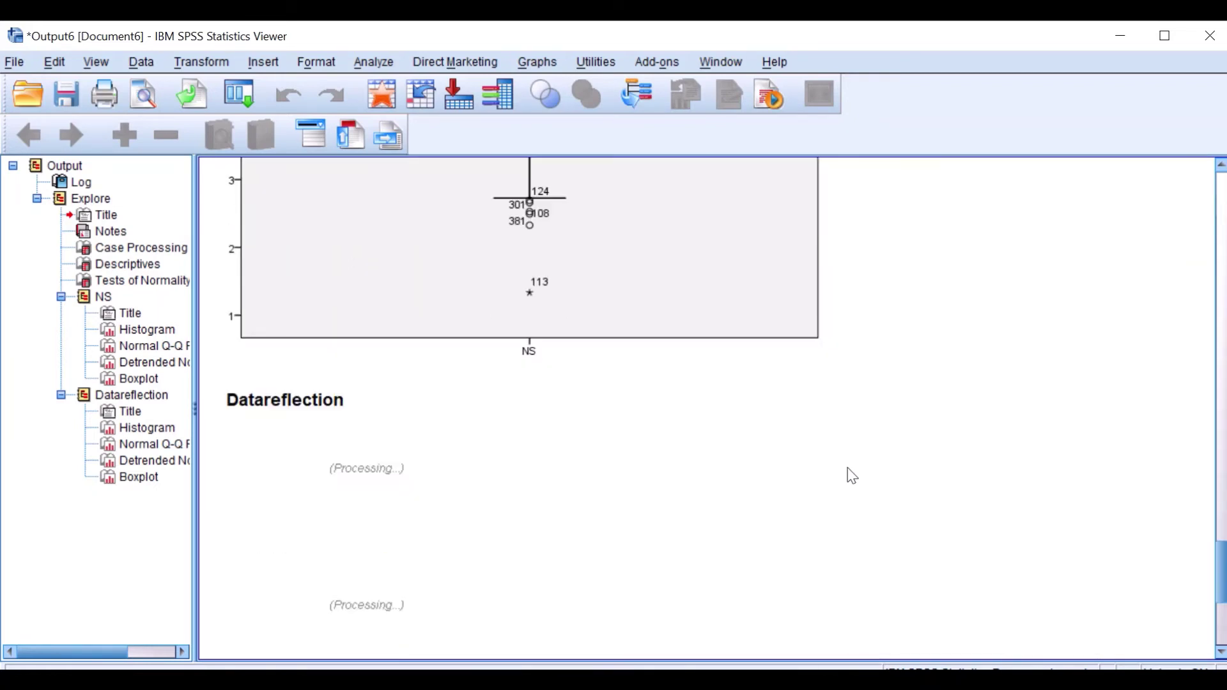
- Examine the histogram and the Q-Q plots of Datareflection for the shape of the reflected distribution
scroll(852, 476, down, 6)
click(427, 458)
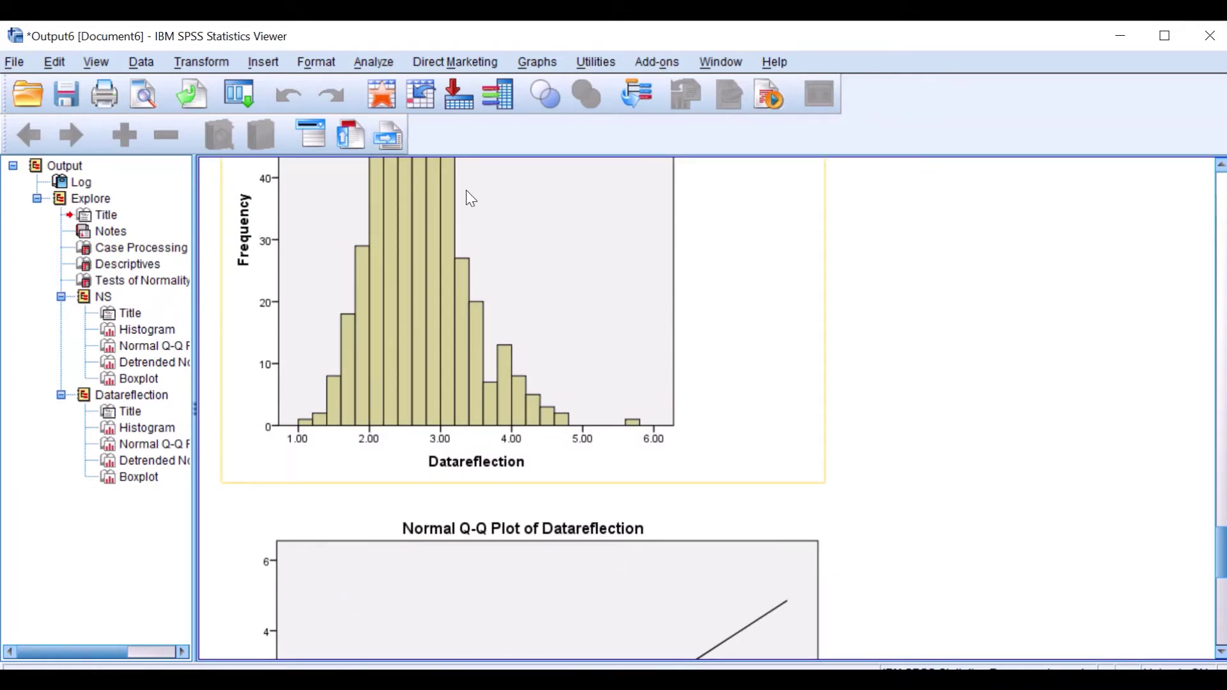
key(Down)
key(Down)
key(Down)
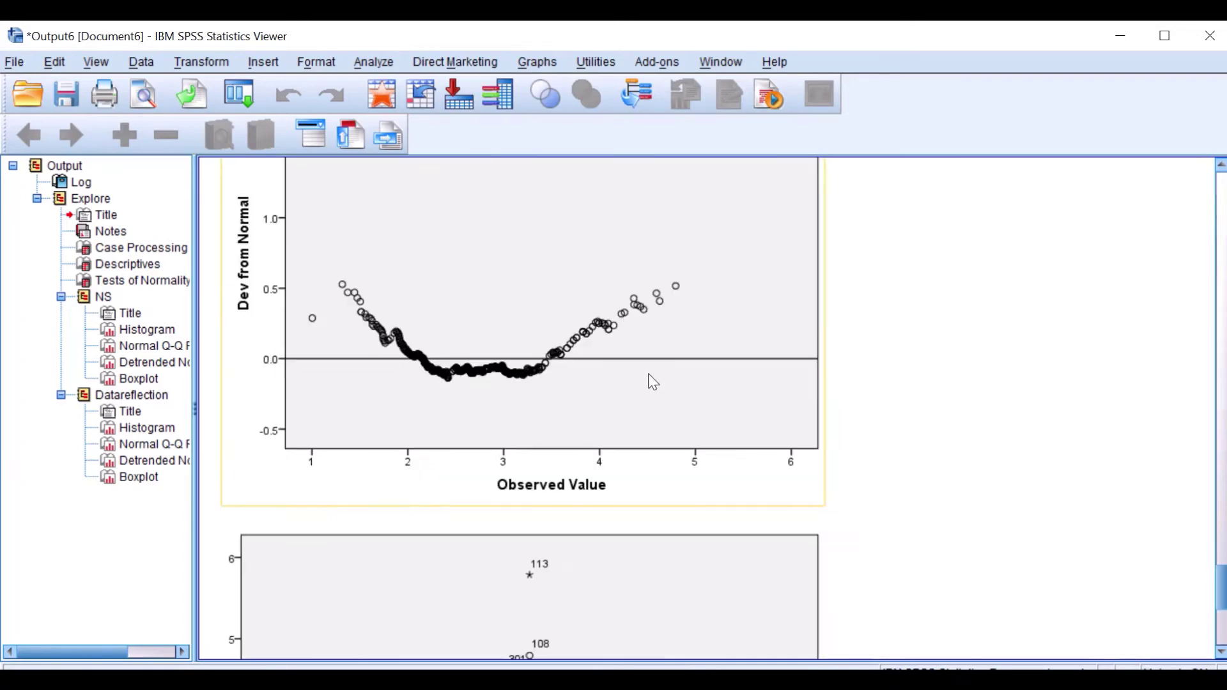
- Check the Datareflection minimum and both skewness values in the Descriptives table, and return to the Data Editor
key(Up)
key(Up)
key(Up)
key(Up)
key(Up)
key(Up)
key(Up)
key(Up)
key(Up)
key(Up)
key(Up)
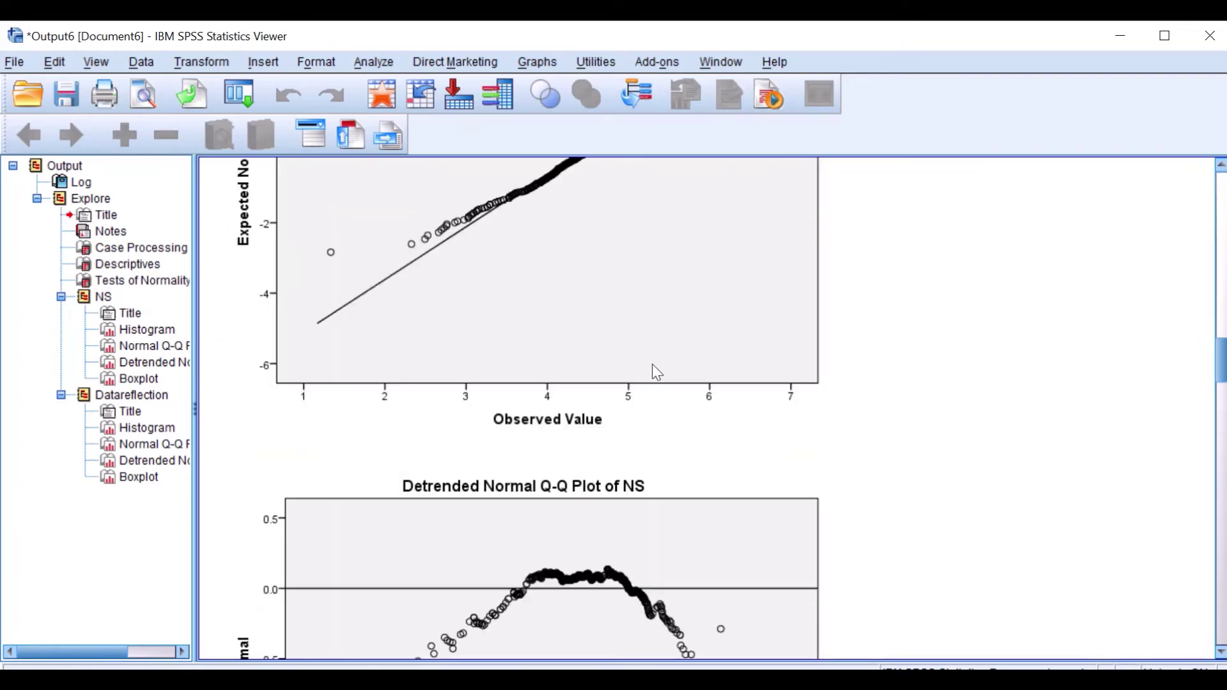
scroll(658, 377, up, 3)
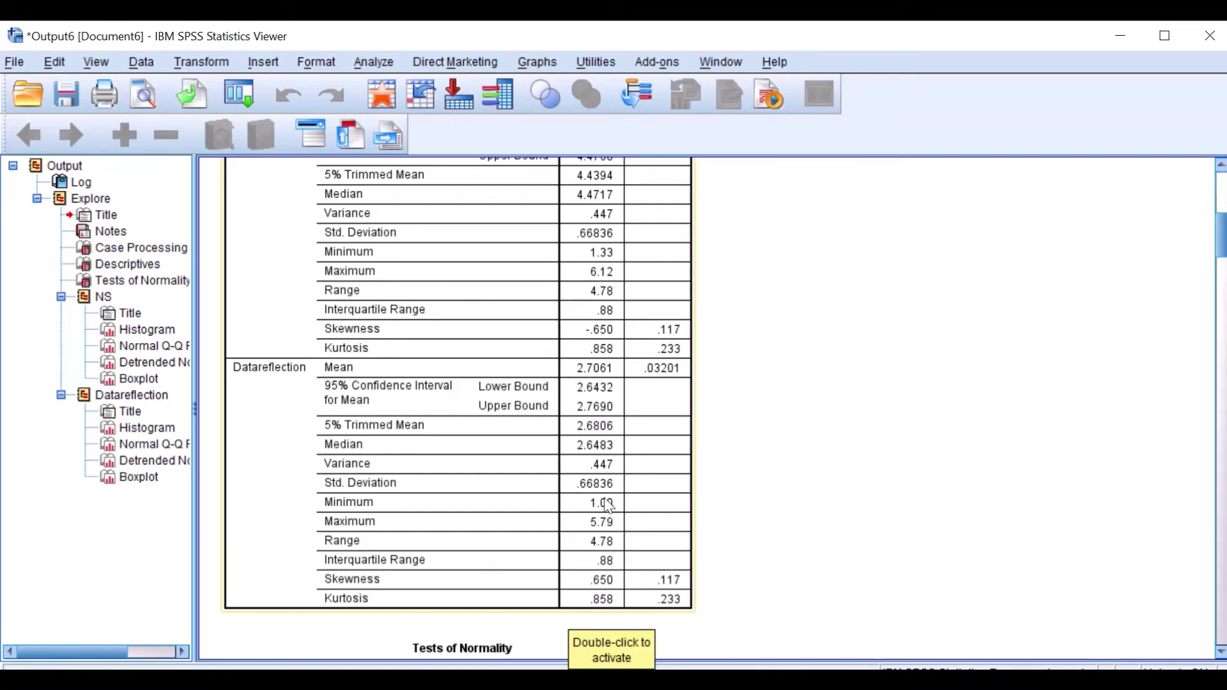
scroll(624, 444, up, 2)
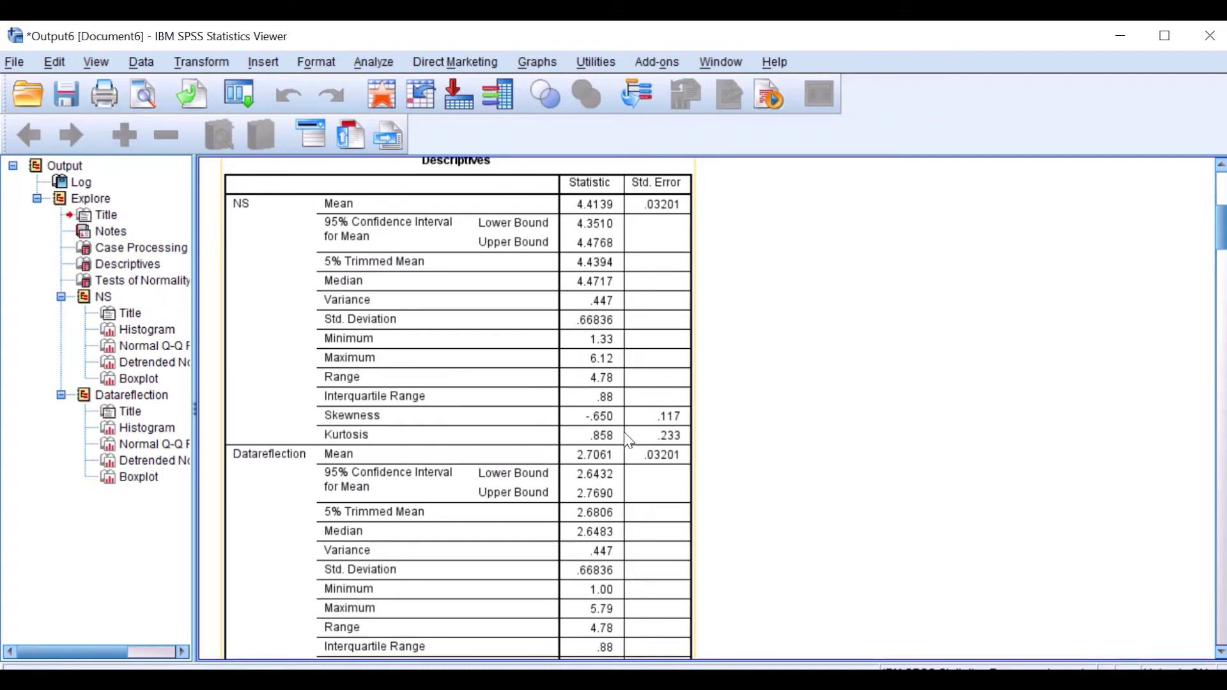
click(907, 280)
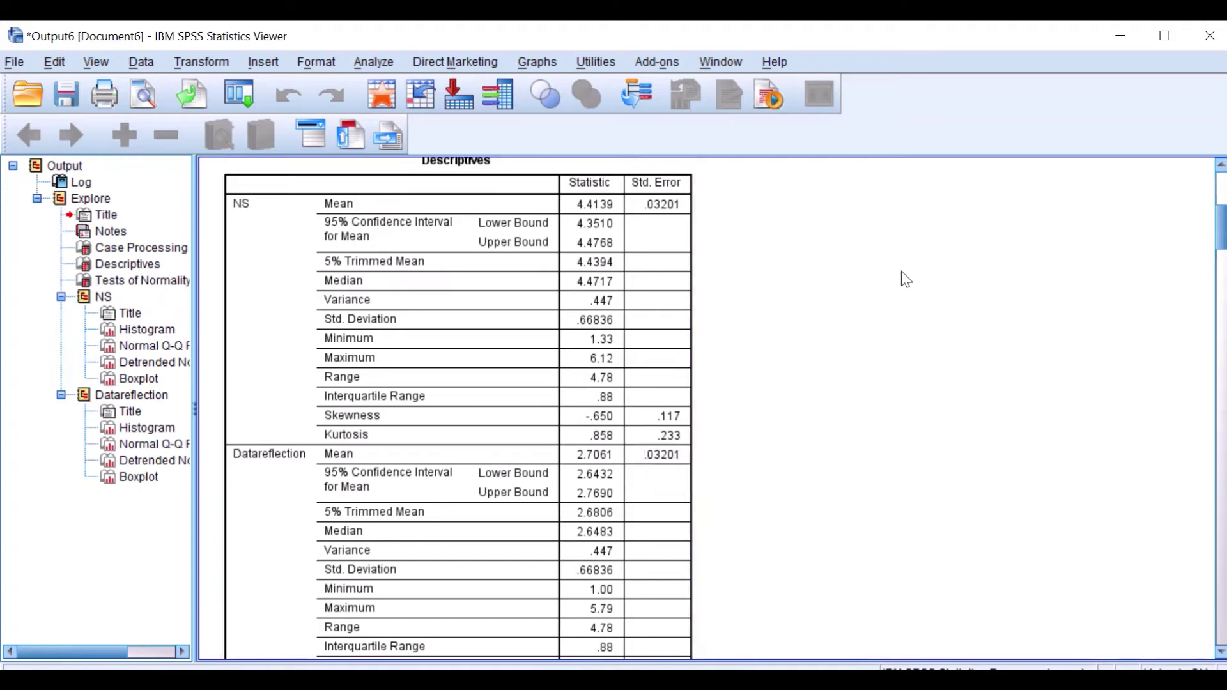
click(1122, 36)
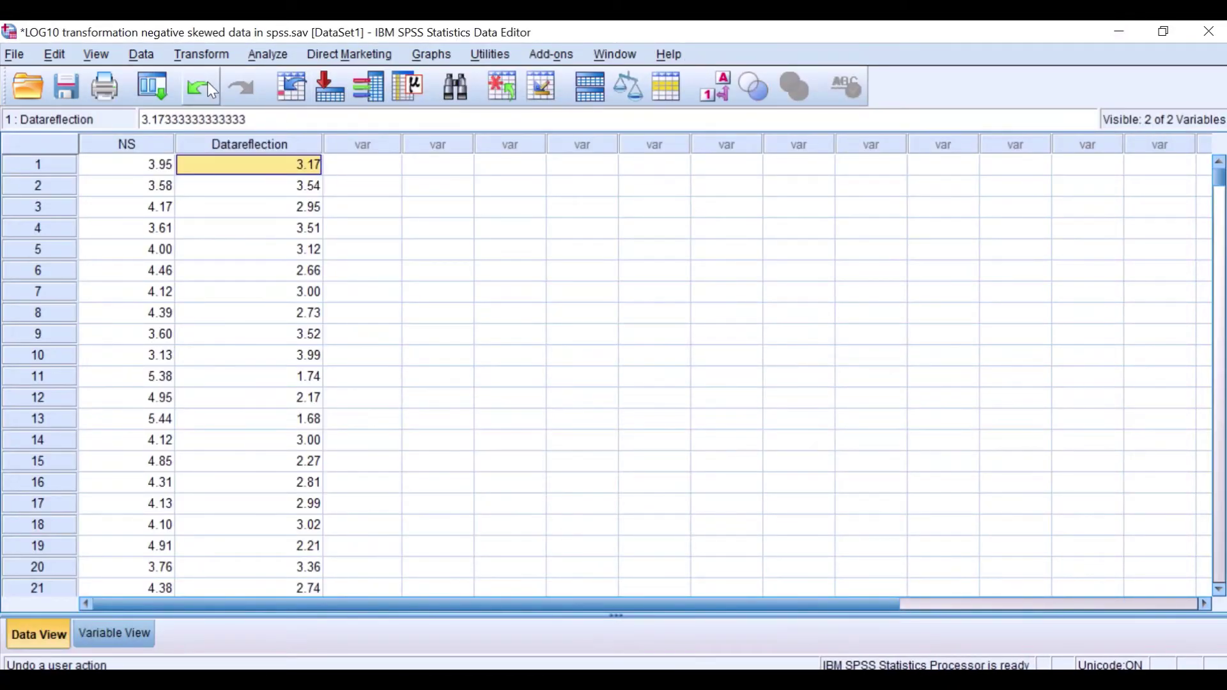
- Start a Compute Variable operation with cleared settings and name the target variable log10
click(211, 59)
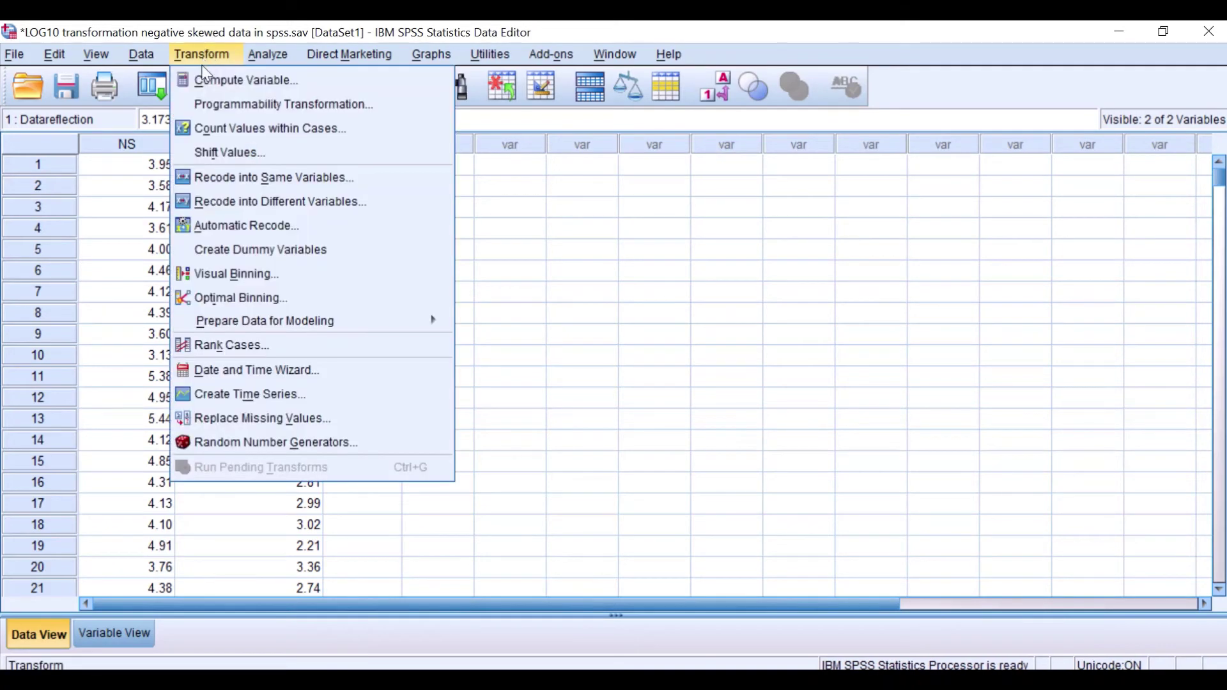
click(210, 82)
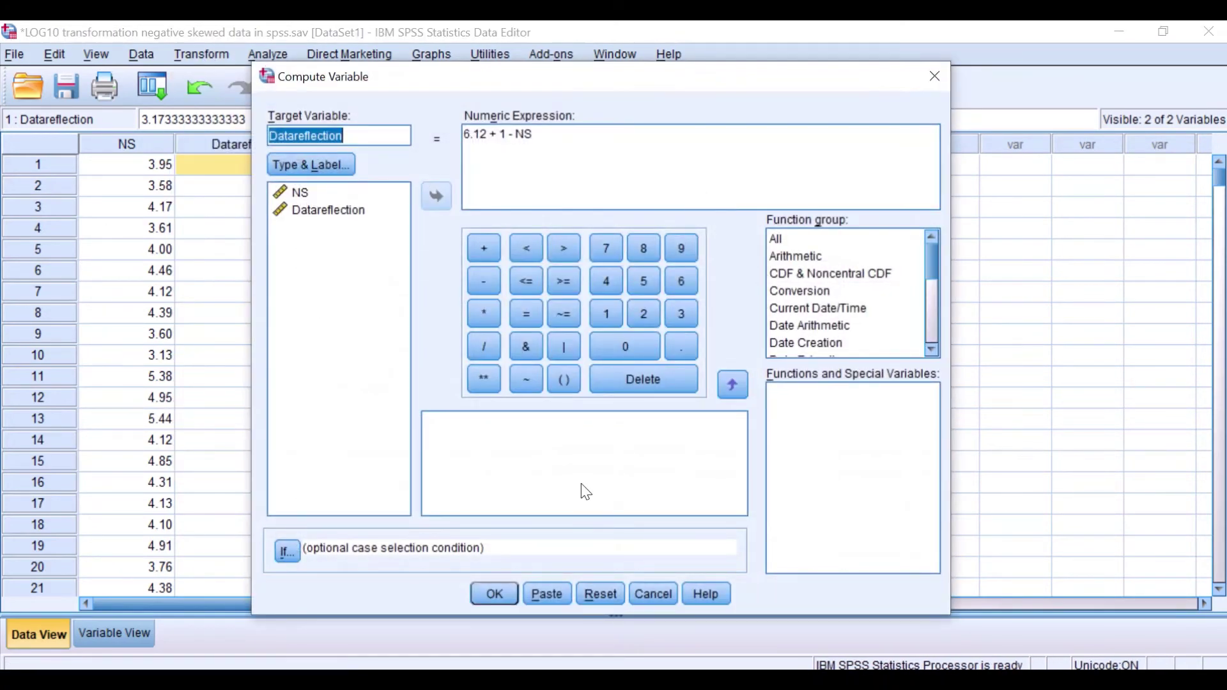
click(601, 594)
click(326, 136)
text(log10)
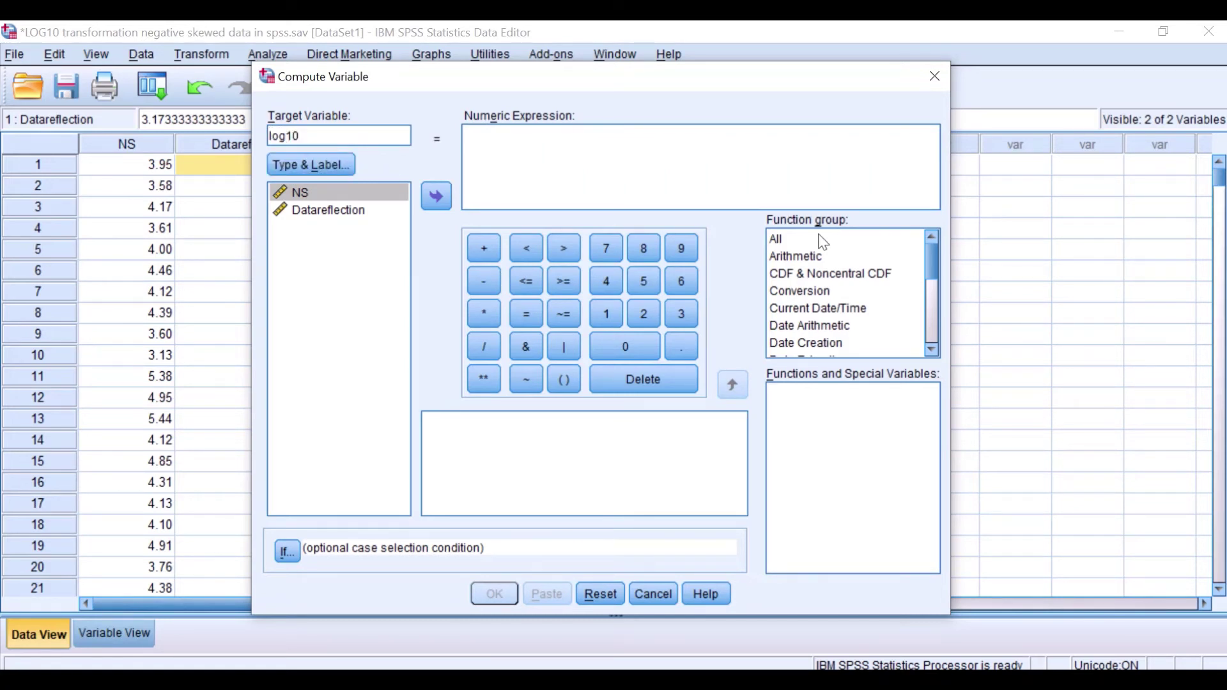
- Insert the Lg10 function from the Arithmetic group into the numeric expression
click(817, 259)
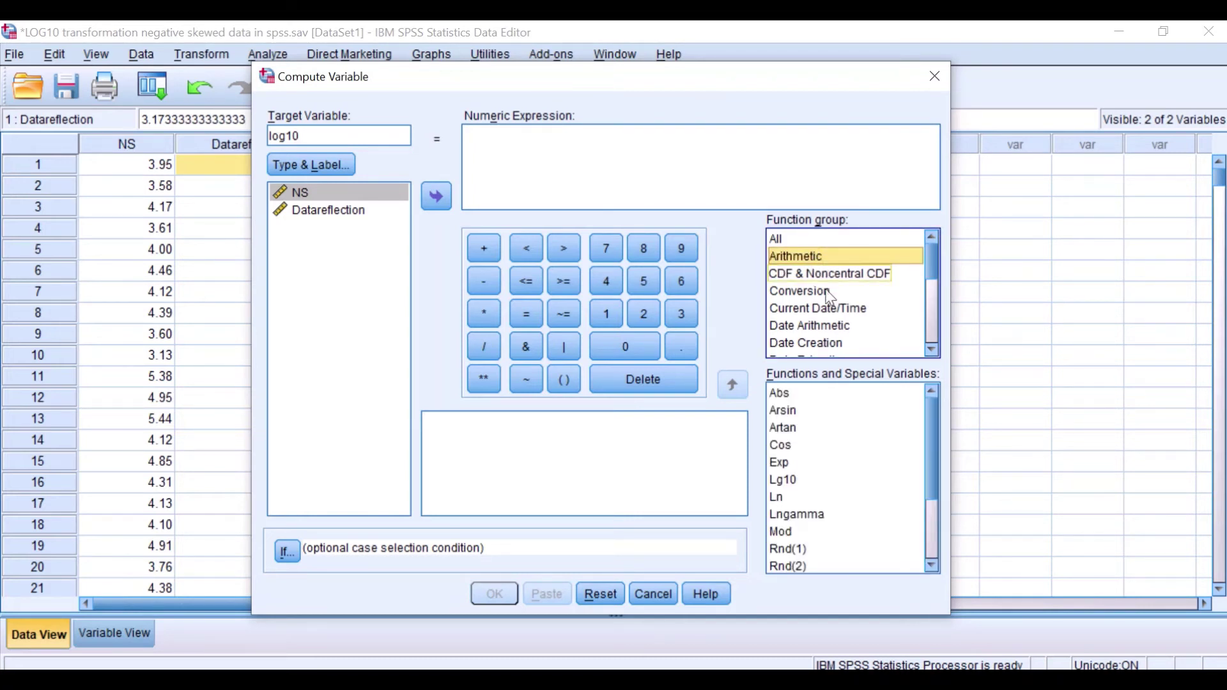
scroll(819, 473, down, 1)
click(799, 448)
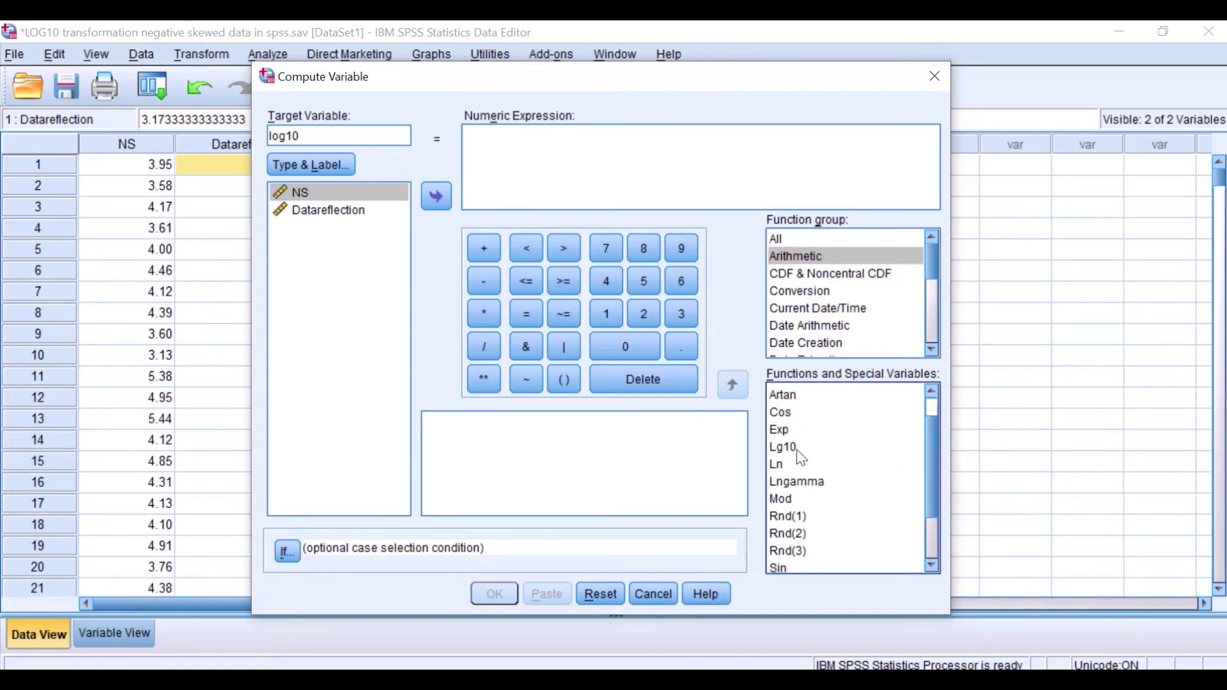
click(534, 131)
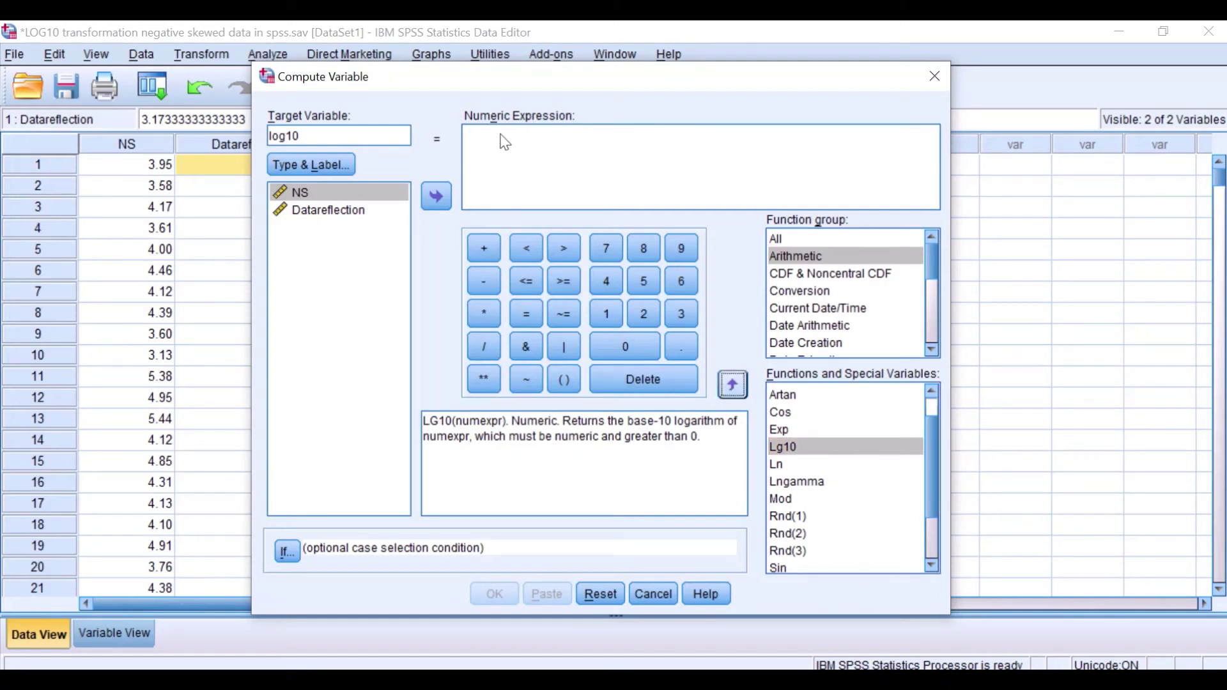
click(732, 387)
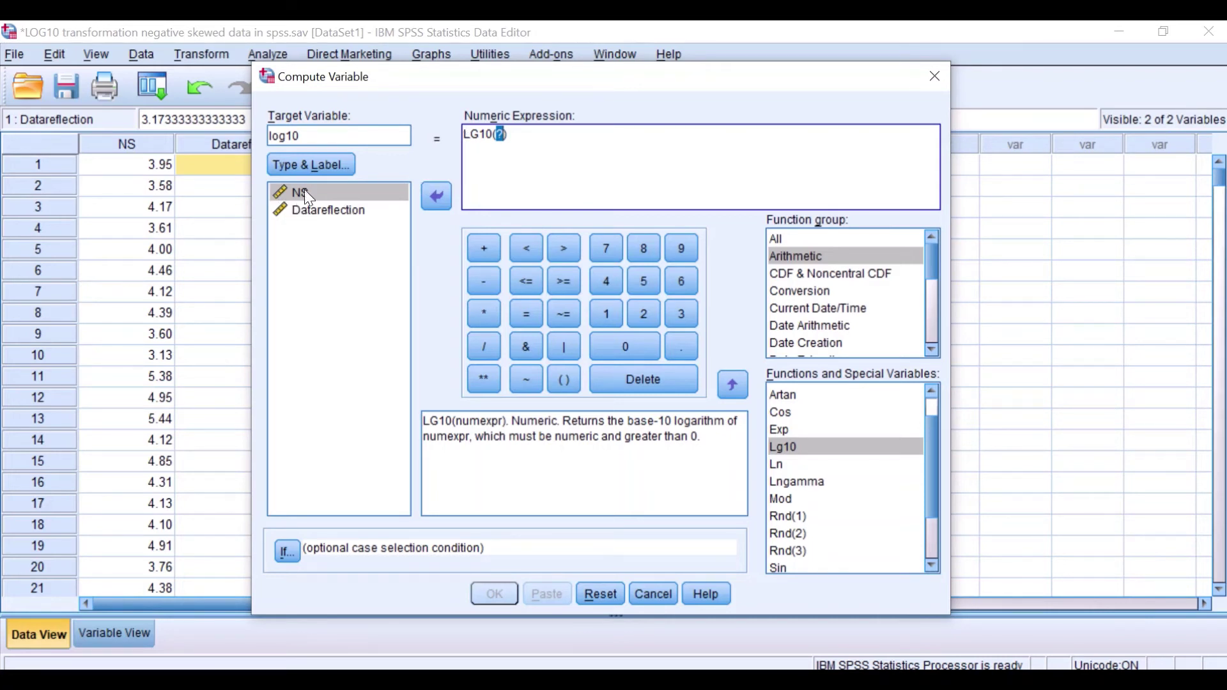
- Make Datareflection the argument of the LG10 function and remove the question mark placeholder
drag(310, 211, 506, 145)
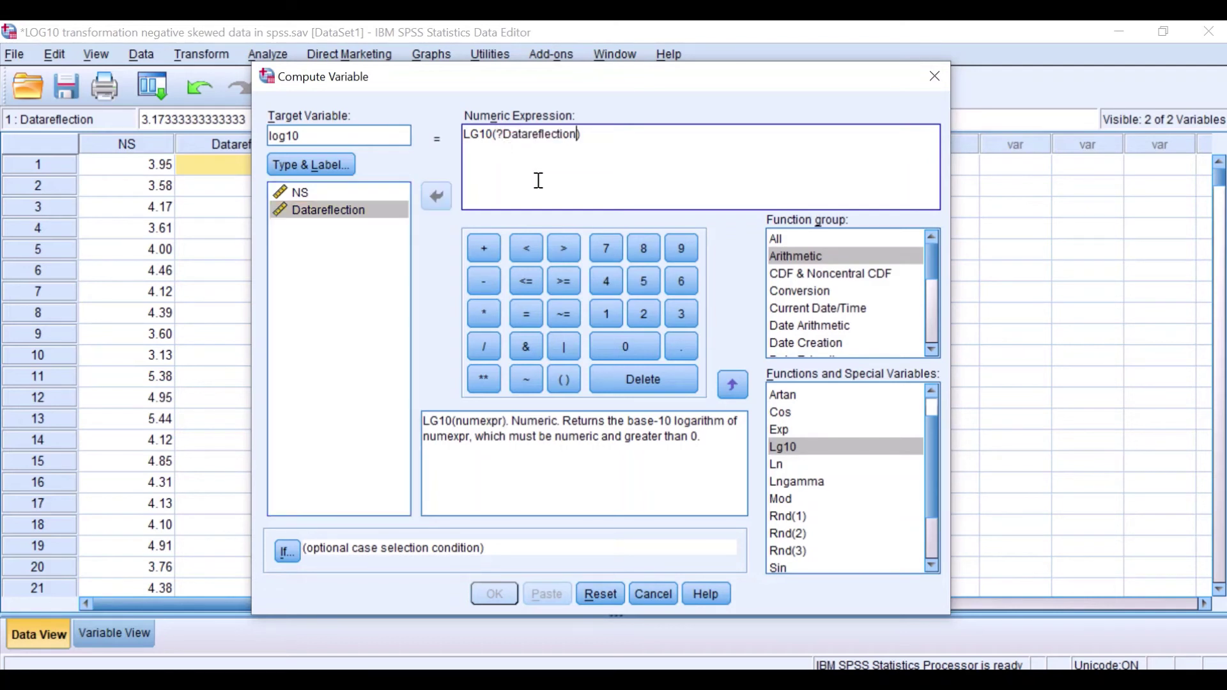
click(509, 132)
key(BackSpace)
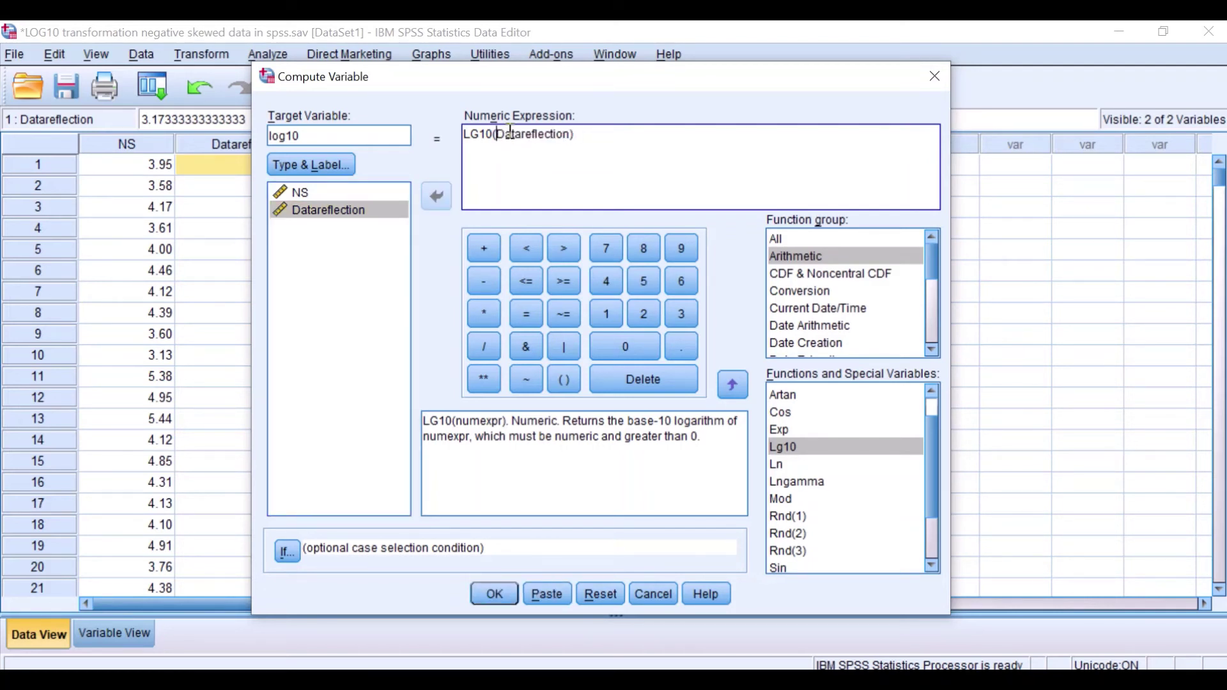
- Run the log10 computation from LG10(Datareflection) and close the output window to return to the Data Editor
click(491, 589)
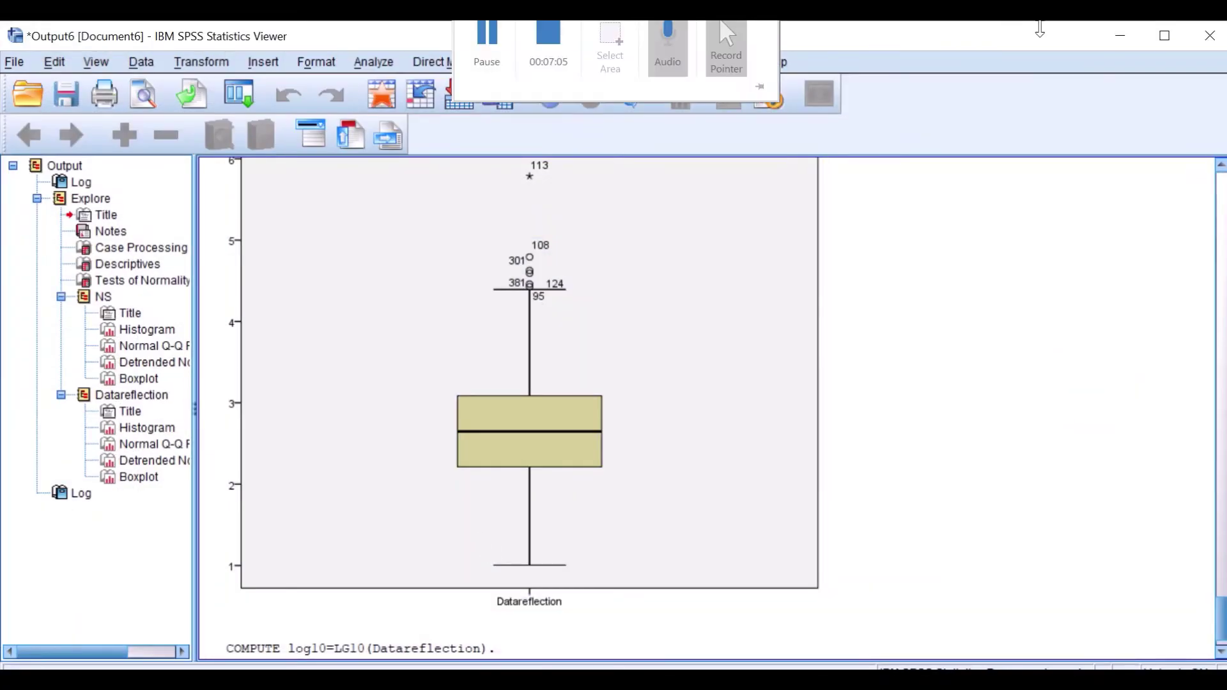
click(1210, 35)
key(Return)
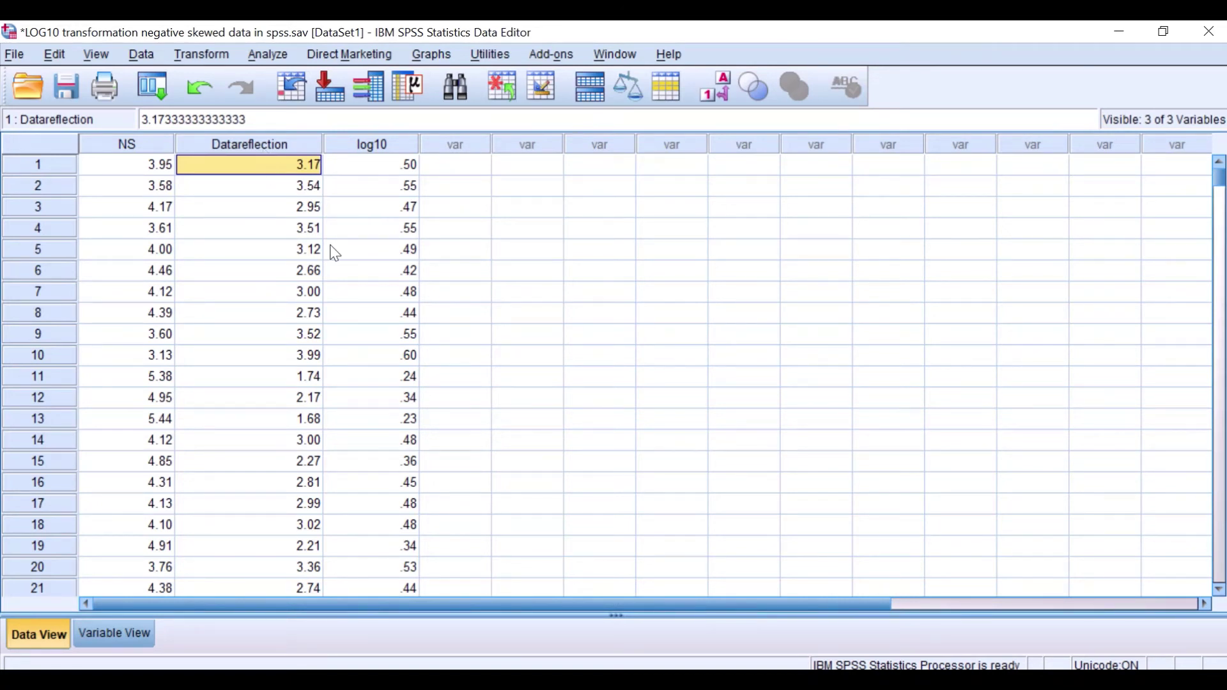
- Run Explore with log10 added to the dependents NS and Datareflection, keeping the histogram and normality plots with tests
click(151, 78)
click(155, 139)
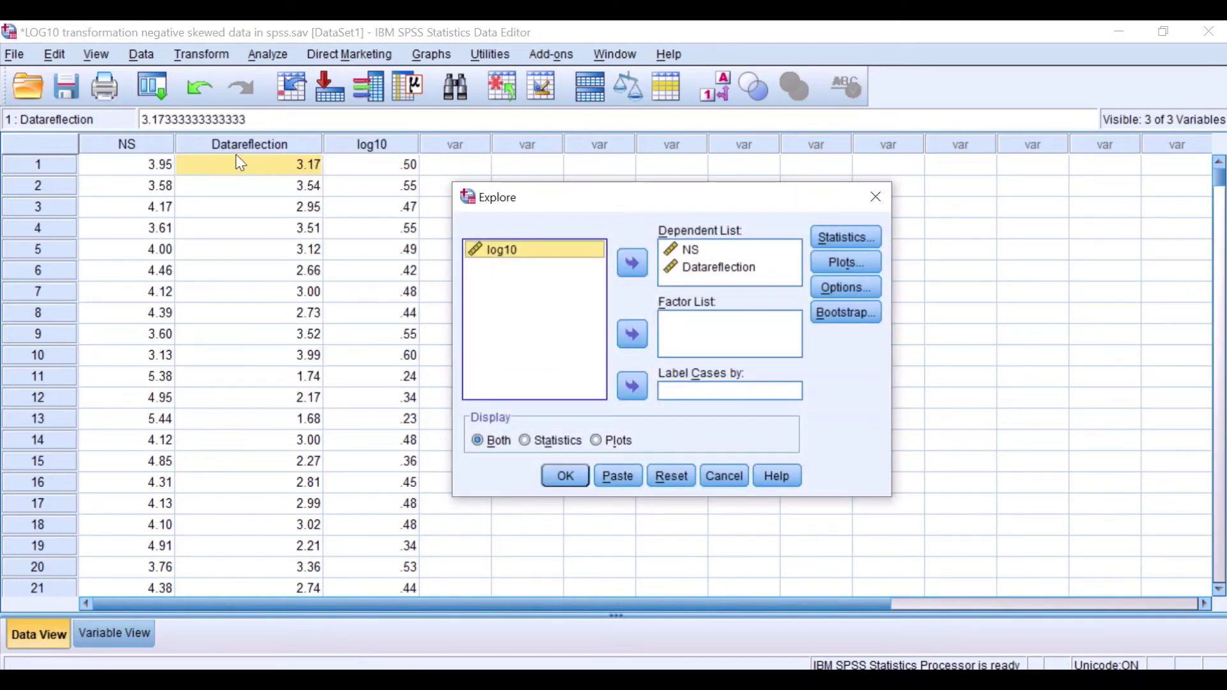
drag(508, 256, 687, 288)
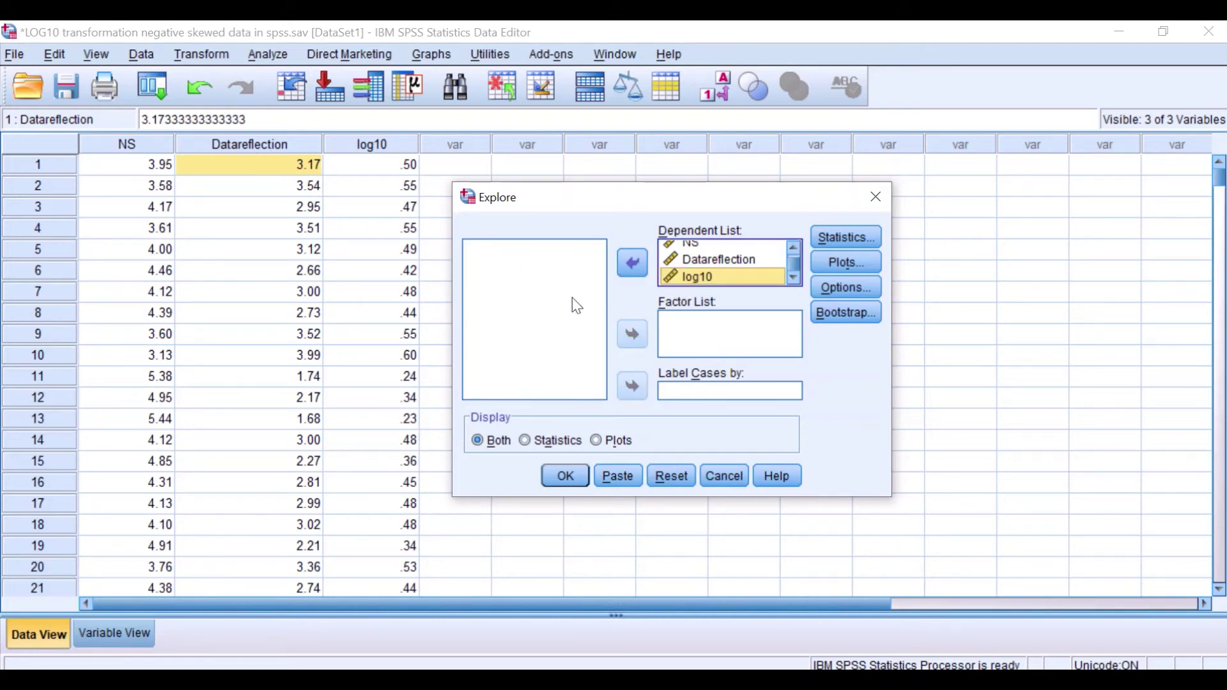
click(846, 263)
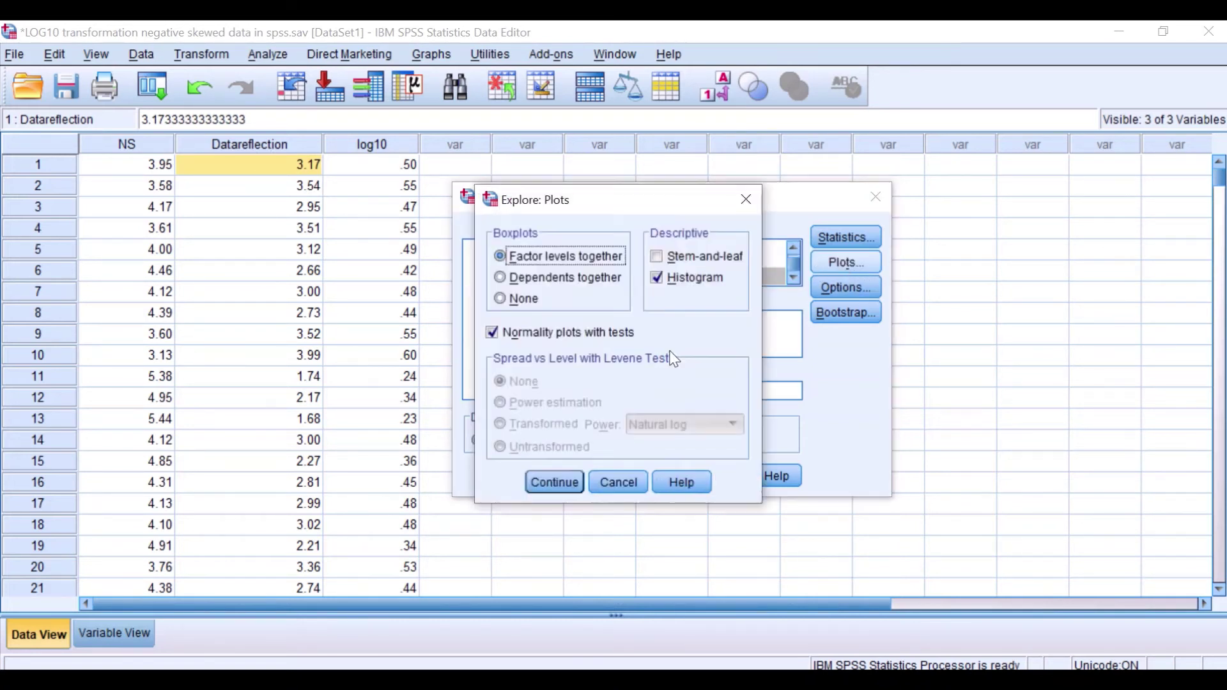
click(550, 482)
click(583, 475)
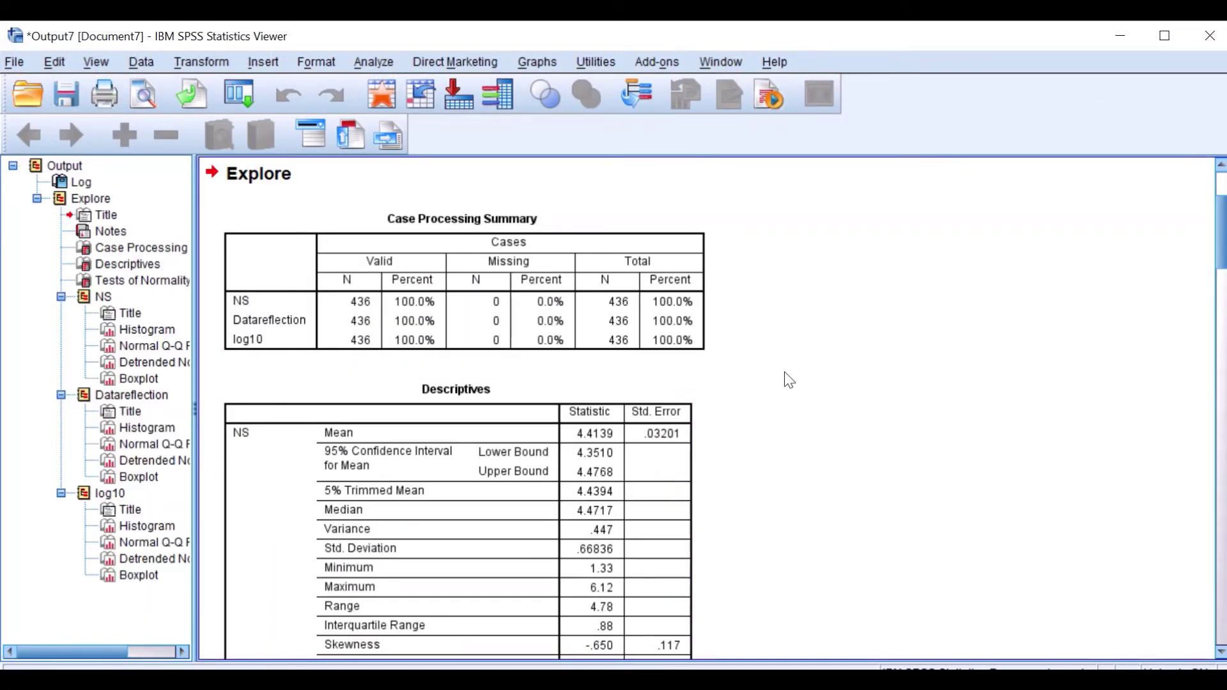
- Compare the skewness of NS, Datareflection and log10 in the Descriptives table and examine their significance values in Tests of Normality
scroll(789, 381, down, 3)
scroll(790, 380, down, 3)
scroll(789, 380, up, 3)
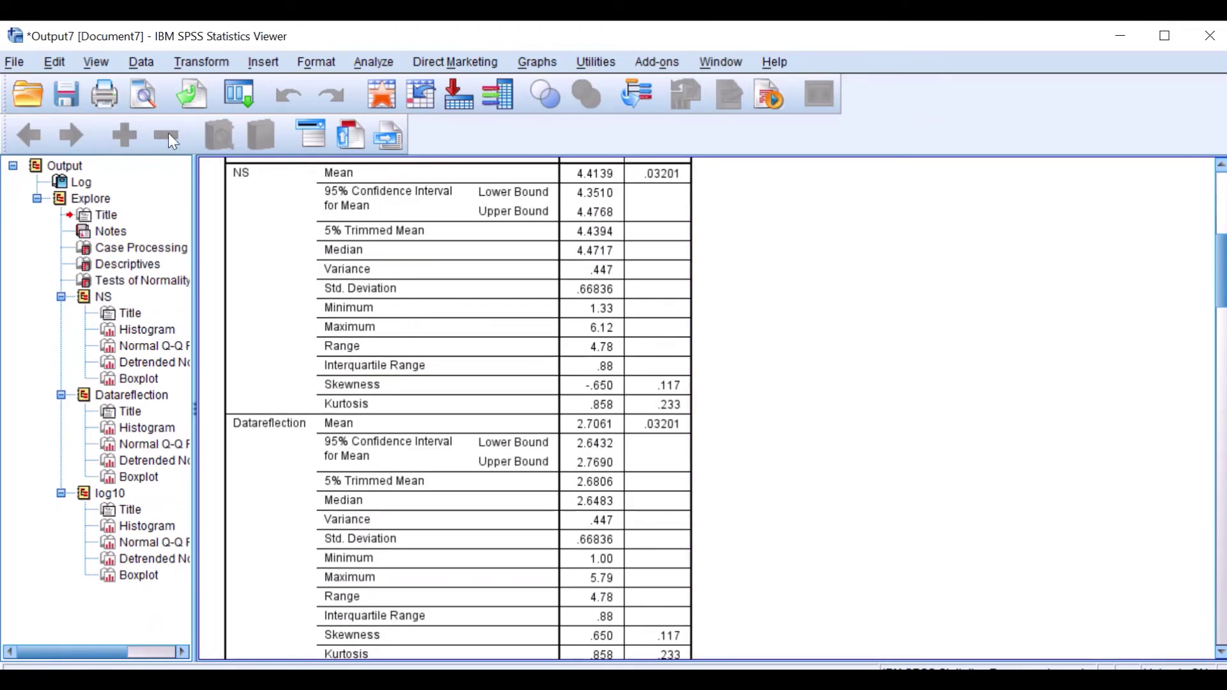
scroll(414, 302, down, 3)
scroll(415, 302, down, 3)
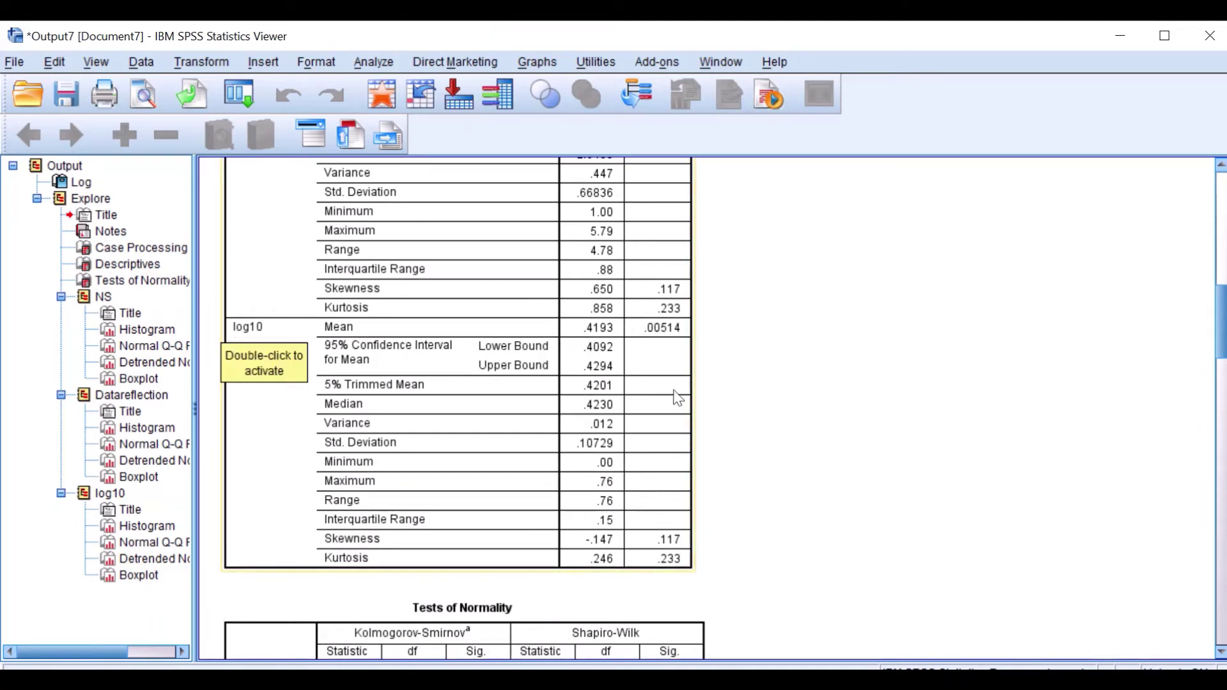
scroll(676, 390, up, 3)
scroll(676, 387, up, 2)
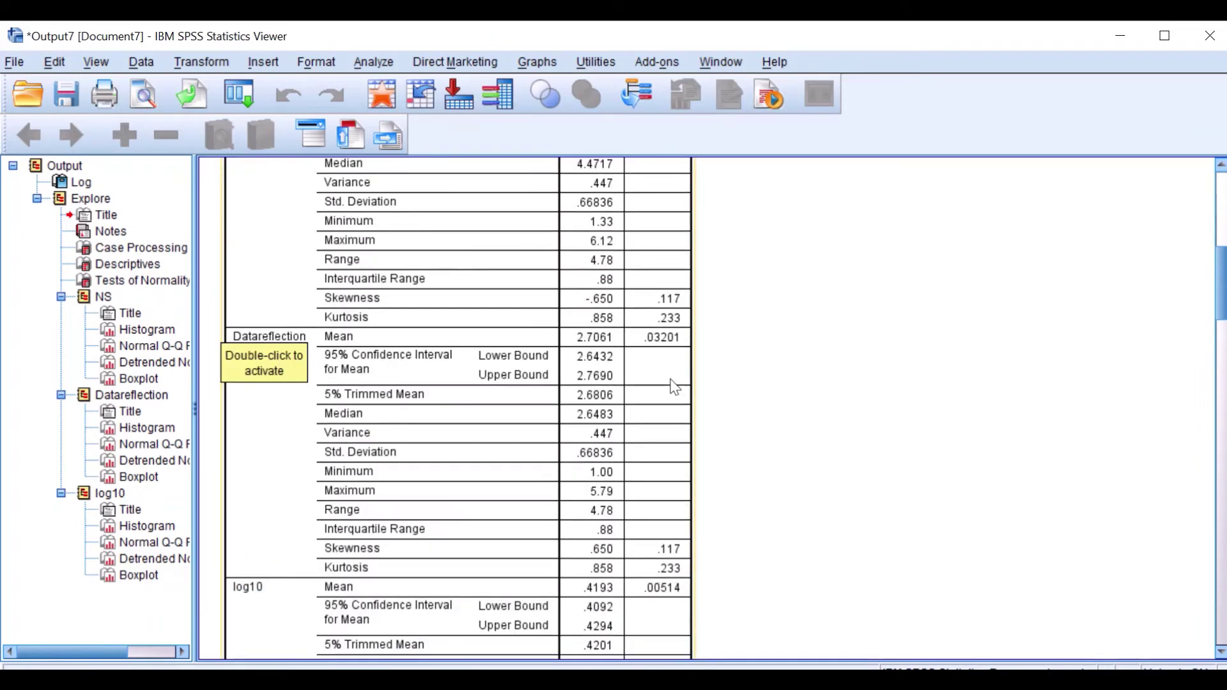
scroll(676, 387, up, 2)
scroll(496, 372, up, 2)
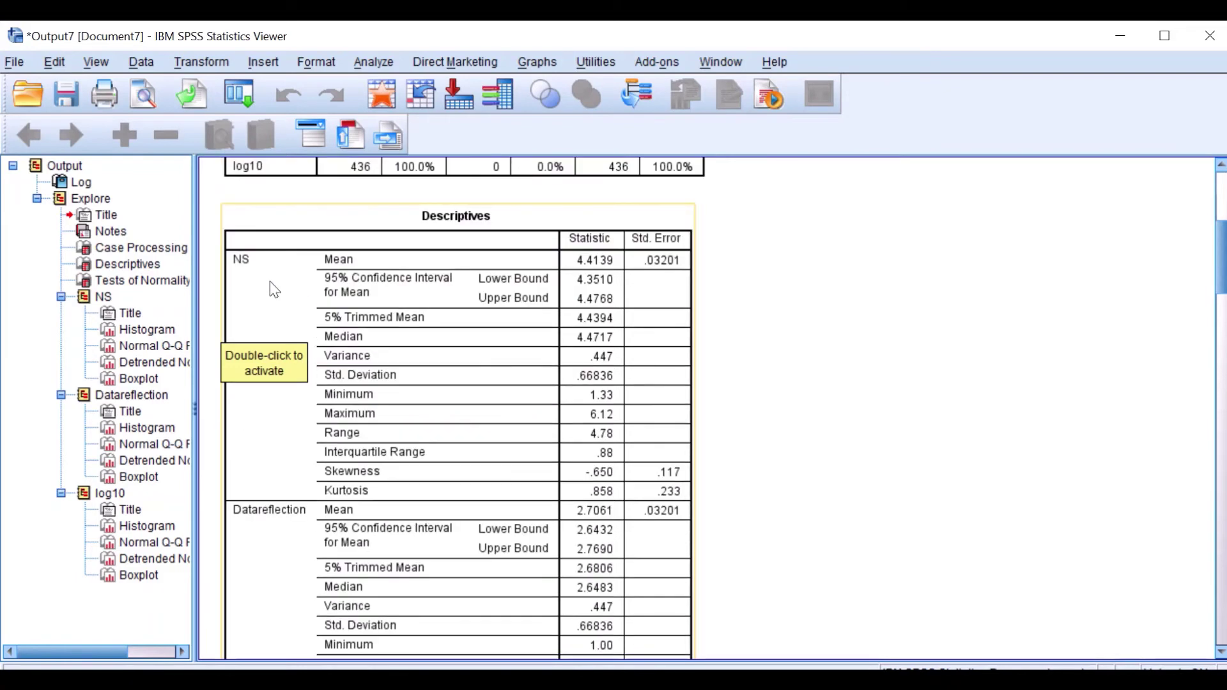
scroll(447, 339, down, 3)
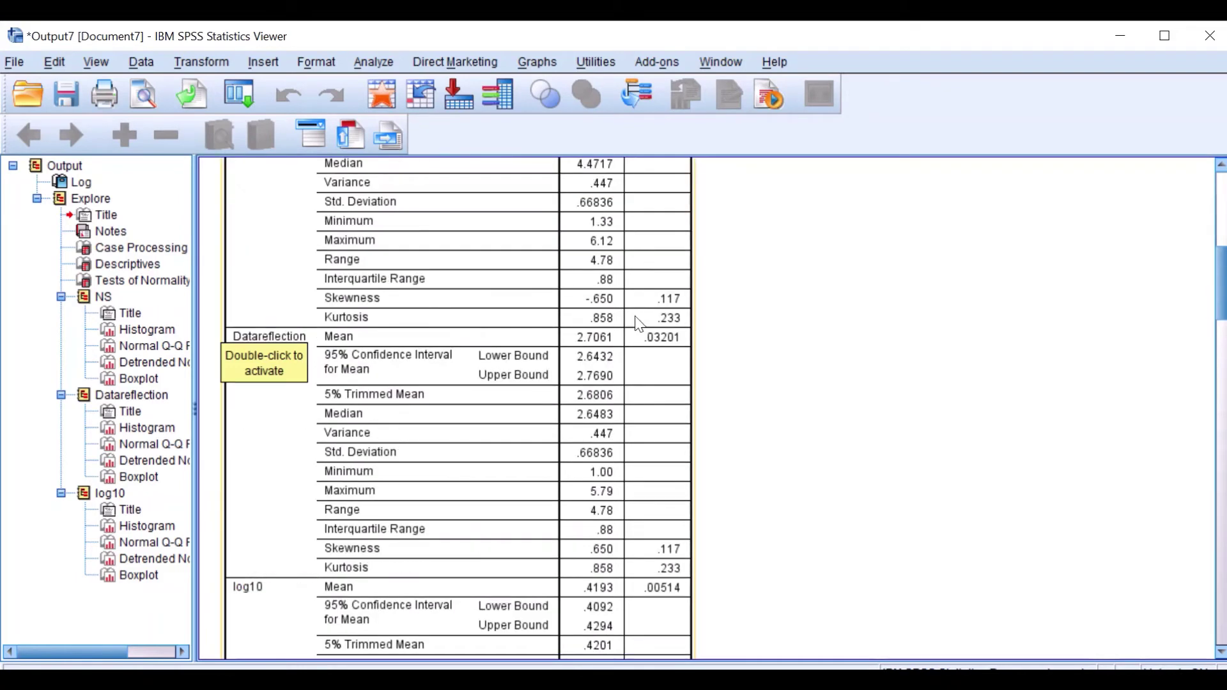
scroll(585, 300, down, 3)
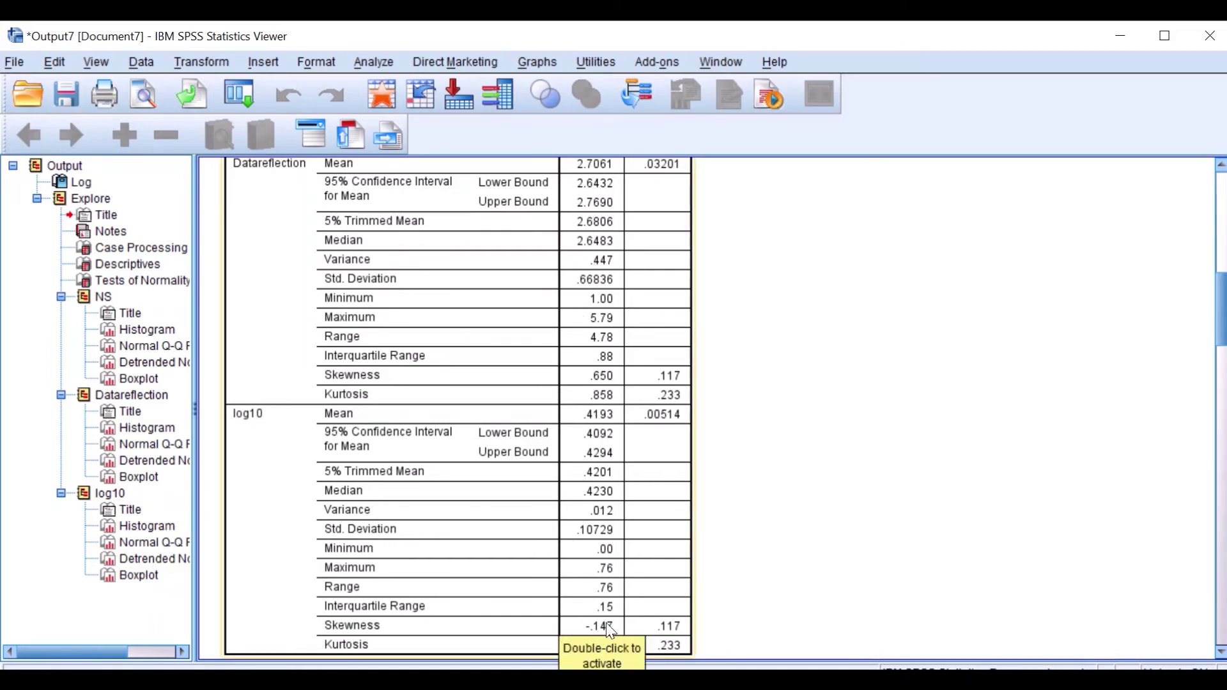
scroll(664, 623, down, 3)
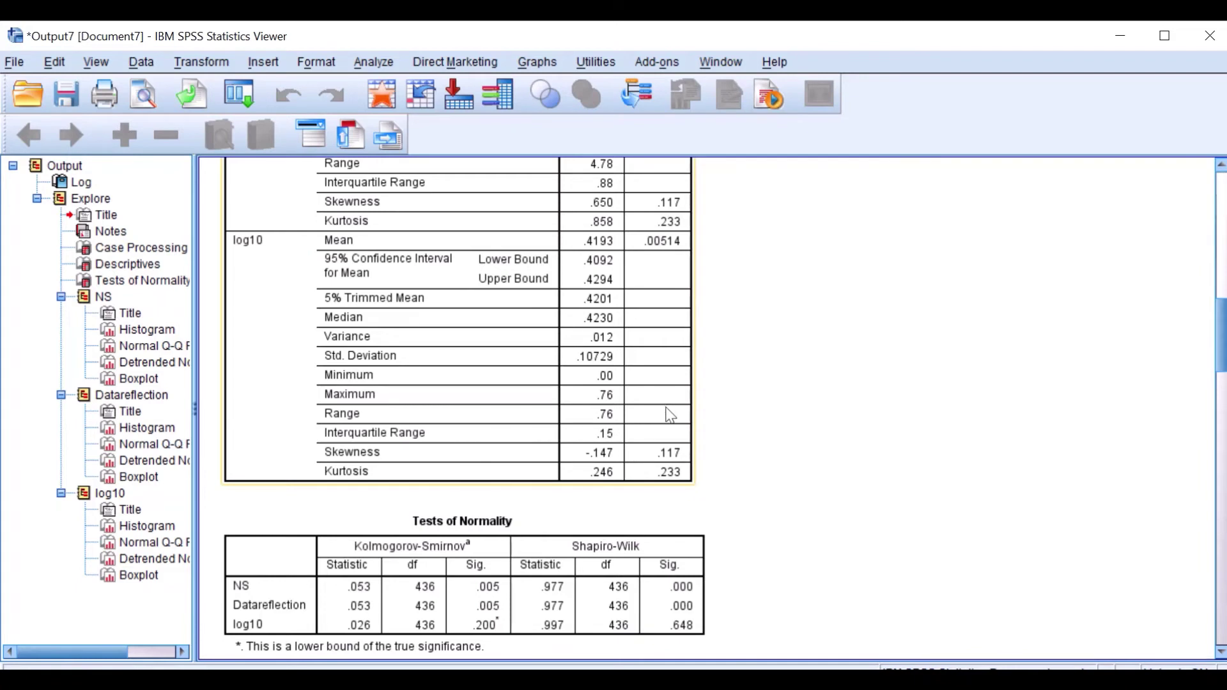
scroll(670, 416, down, 2)
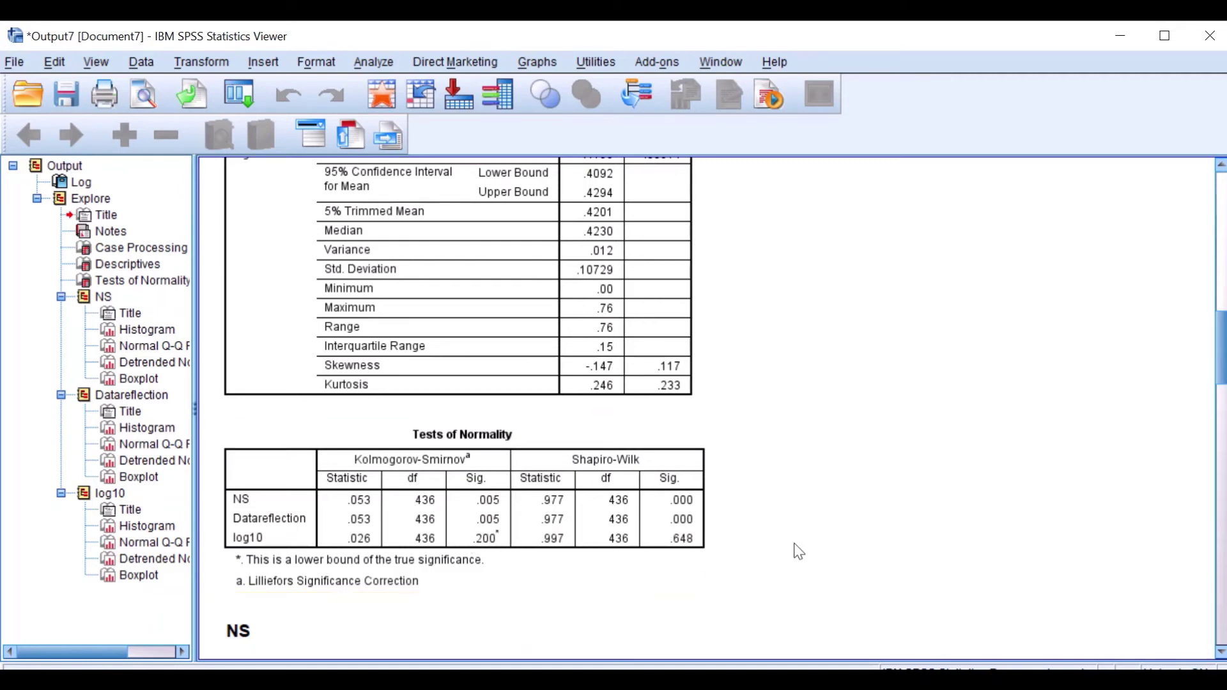
scroll(747, 451, down, 3)
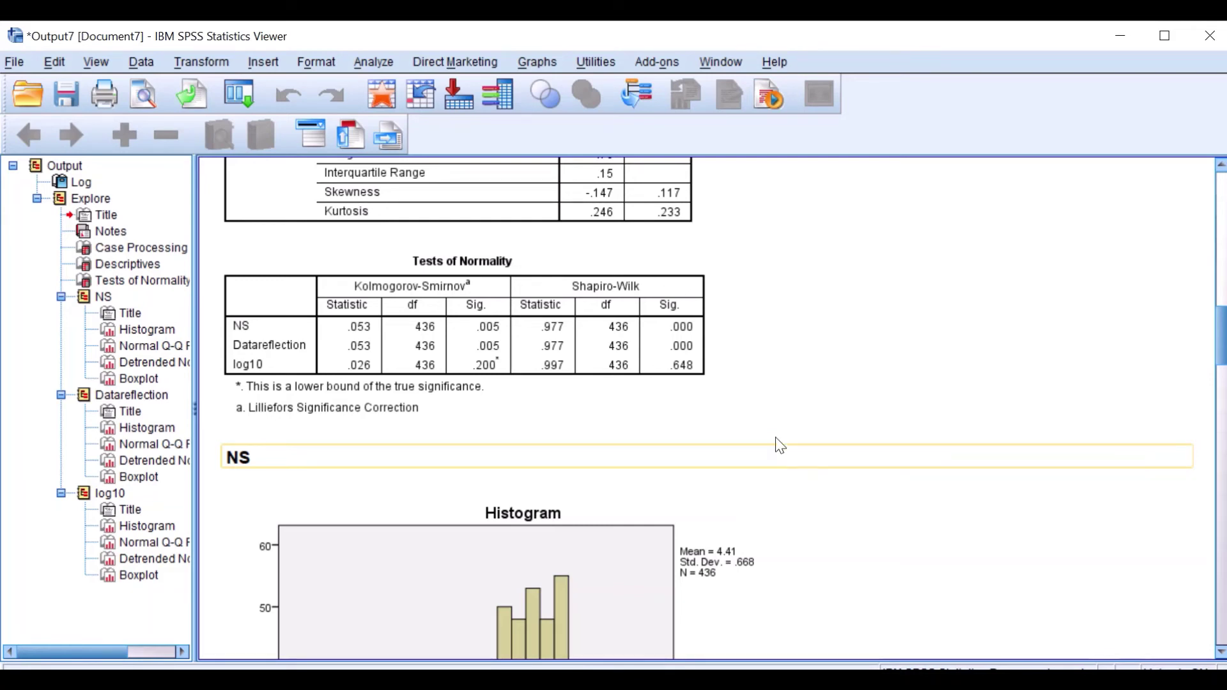
- Compare the histograms of NS, Datareflection and log10 to judge the shape of each distribution
scroll(767, 461, down, 5)
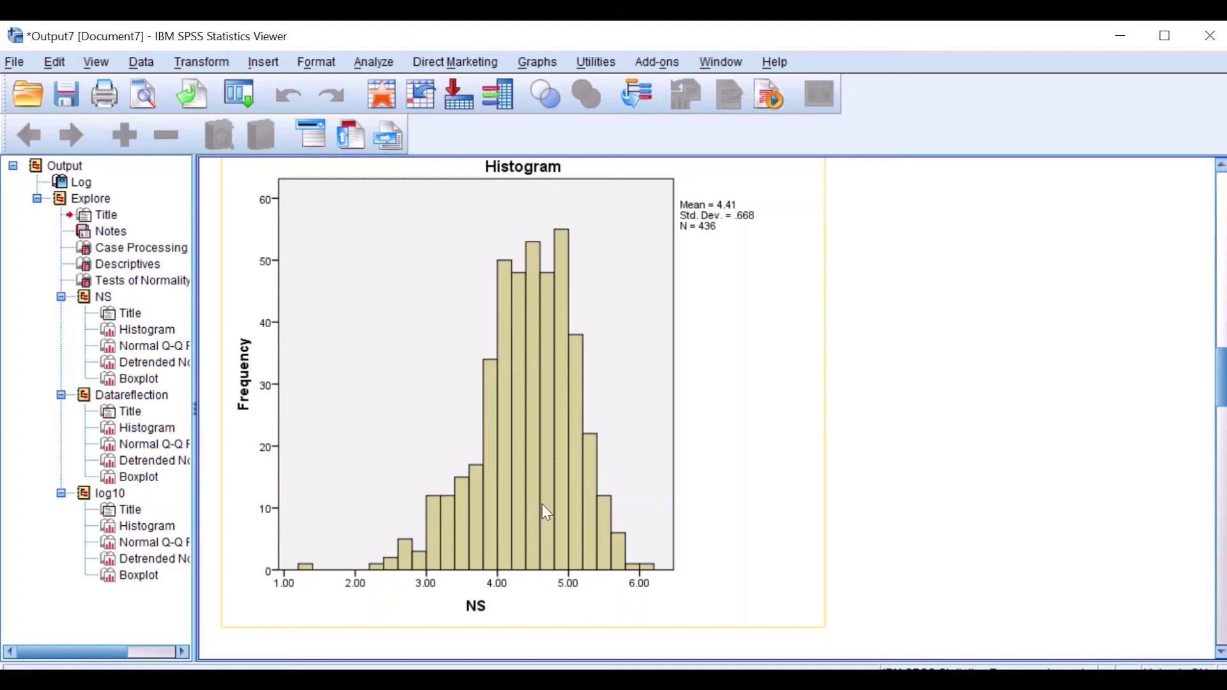
scroll(542, 509, down, 10)
scroll(544, 506, down, 15)
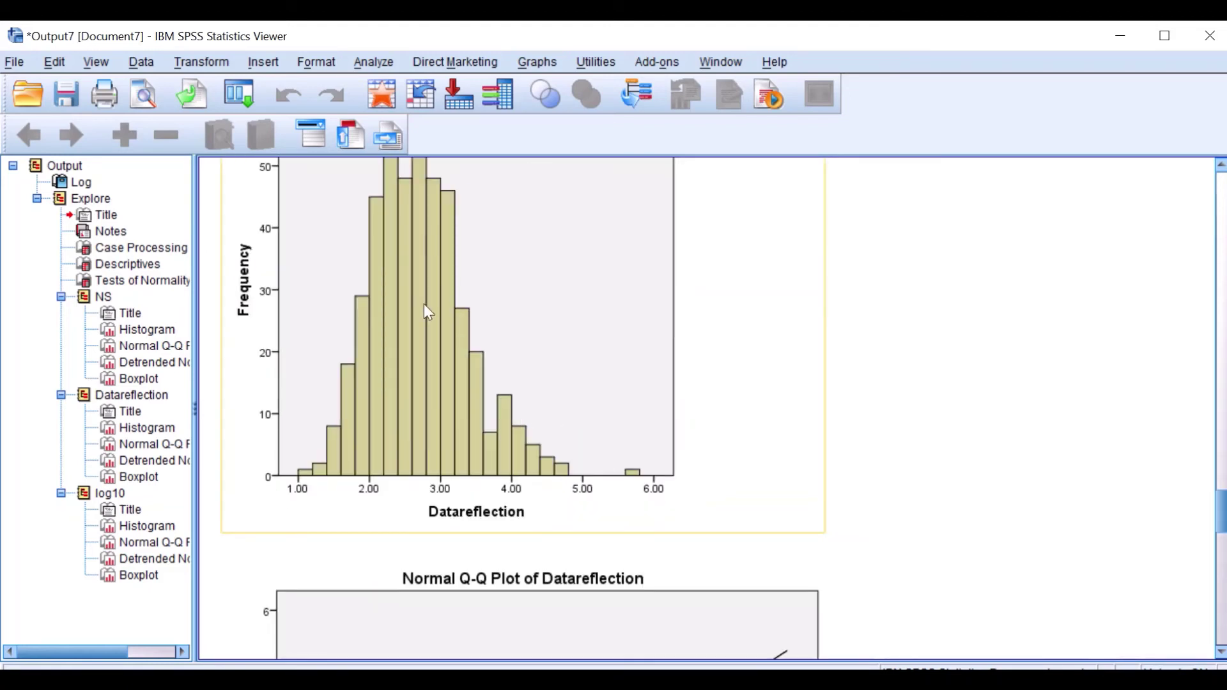
scroll(424, 304, down, 15)
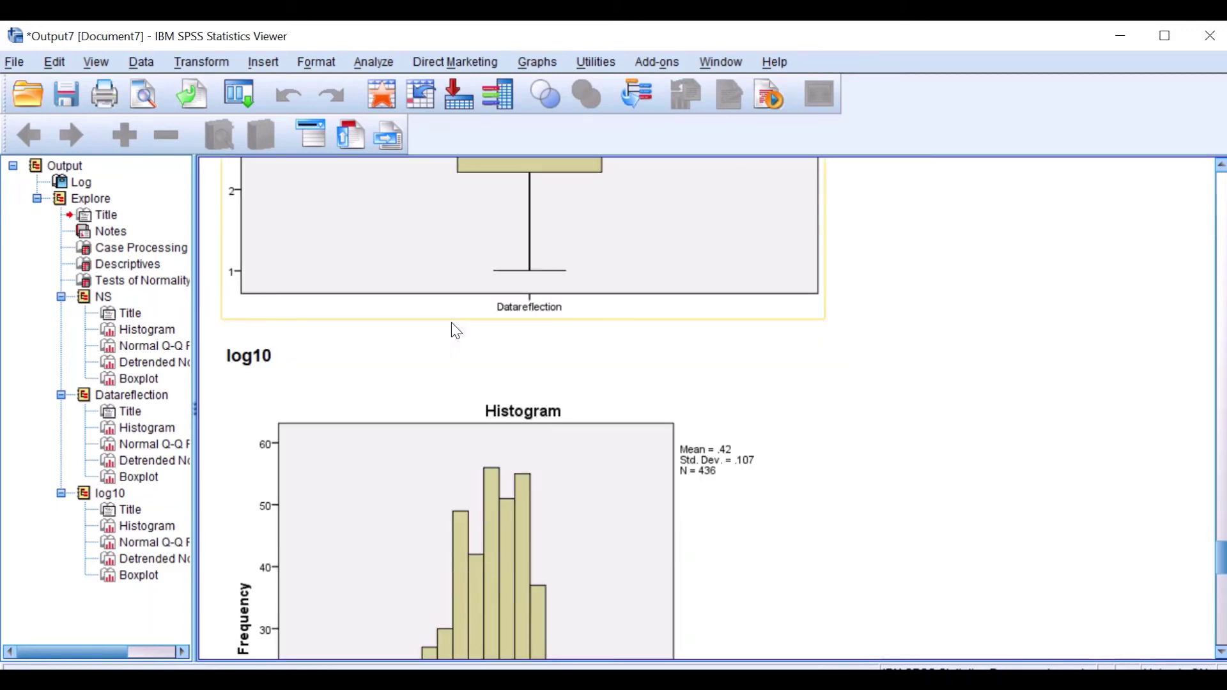
scroll(466, 329, down, 3)
scroll(524, 352, down, 3)
scroll(536, 352, up, 3)
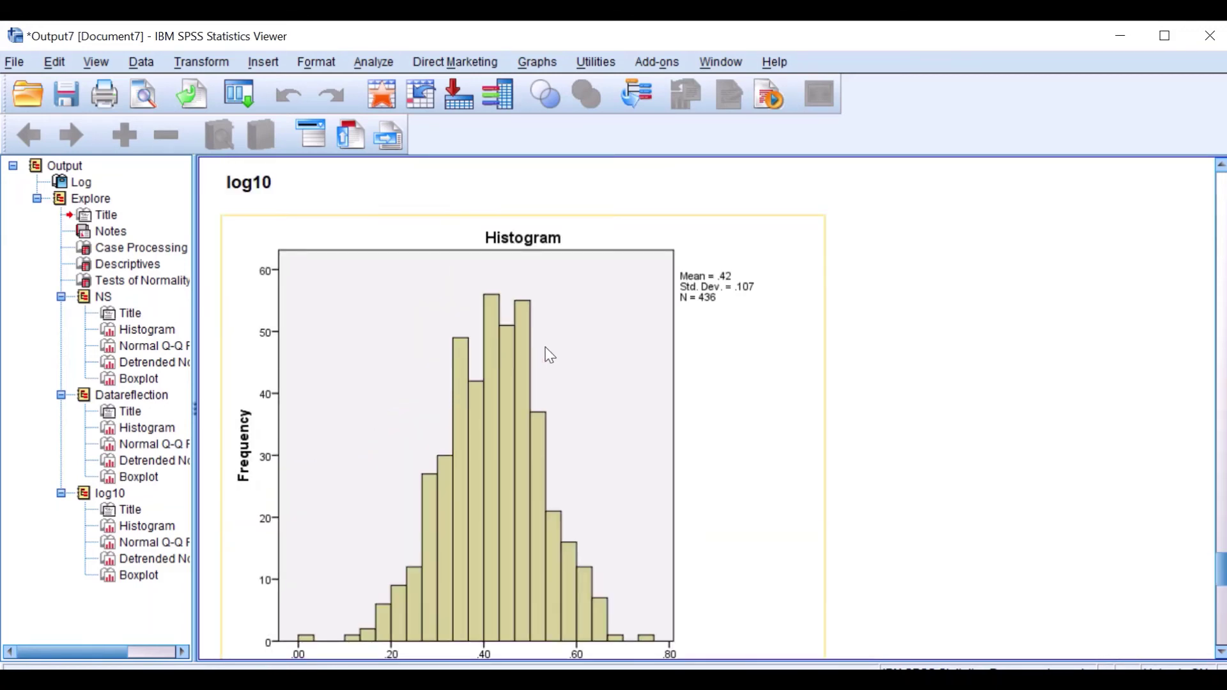
scroll(522, 548, down, 3)
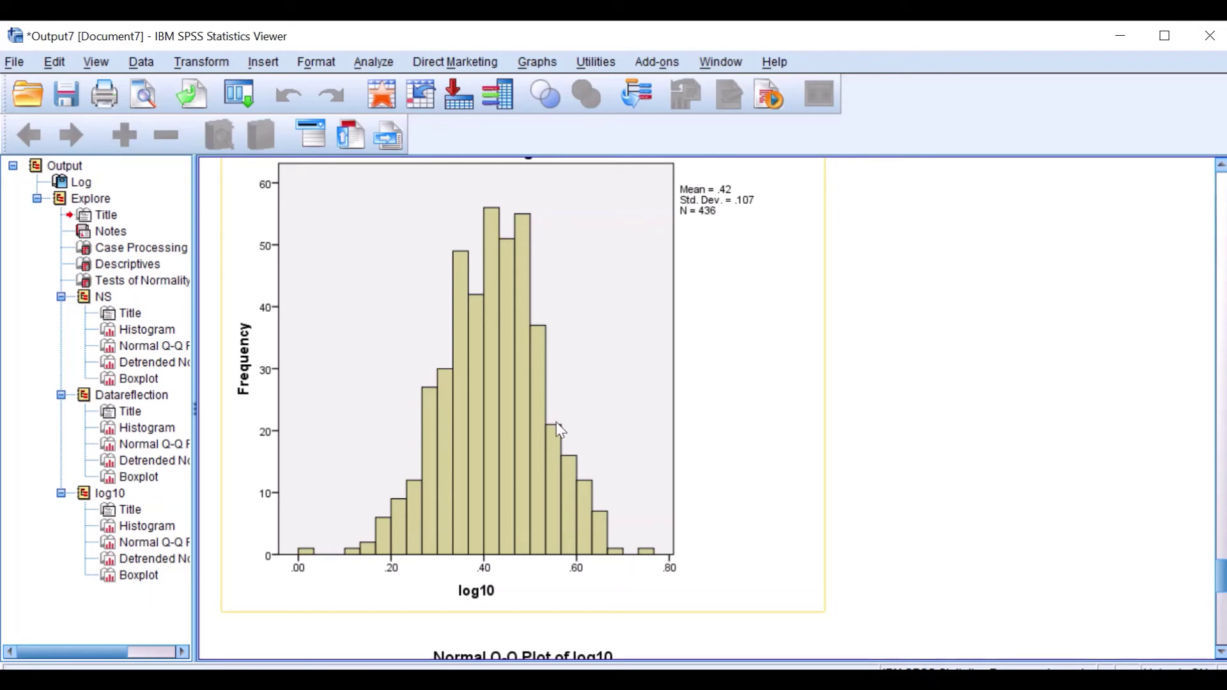
- Examine the normal Q-Q plot and boxplot of log10, and close the output window
scroll(569, 338, down, 5)
click(569, 345)
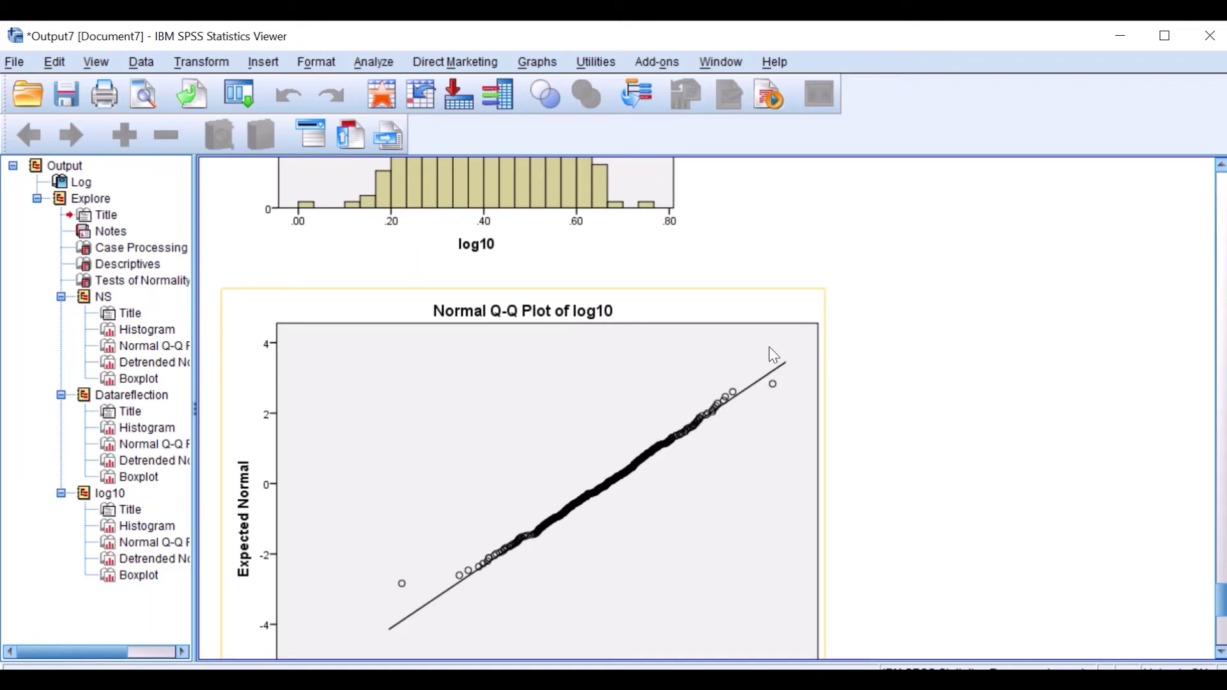
scroll(615, 484, down, 3)
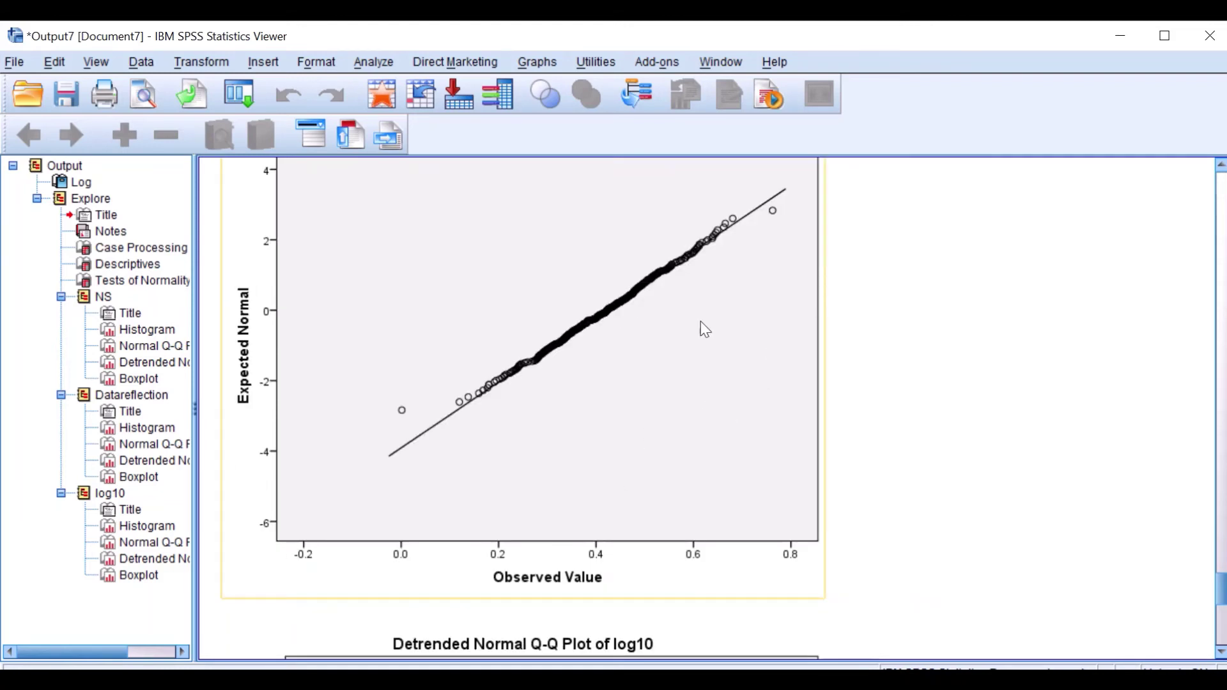
scroll(706, 317, down, 1)
scroll(708, 325, down, 10)
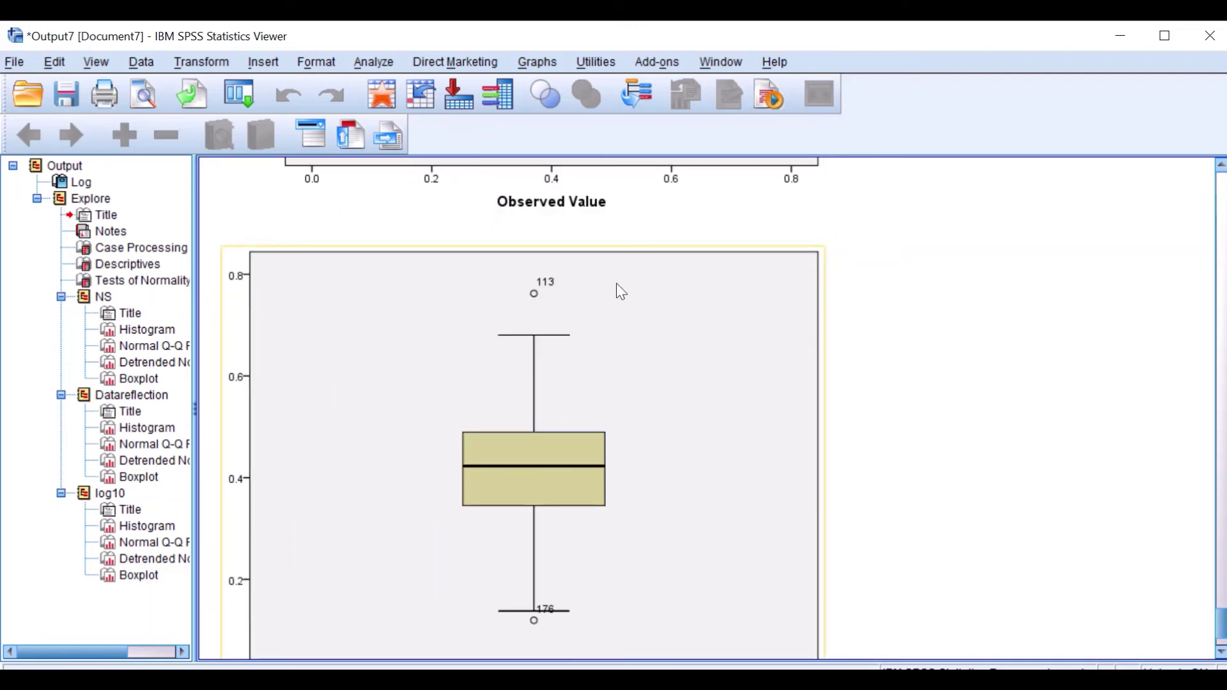
scroll(584, 454, up, 18)
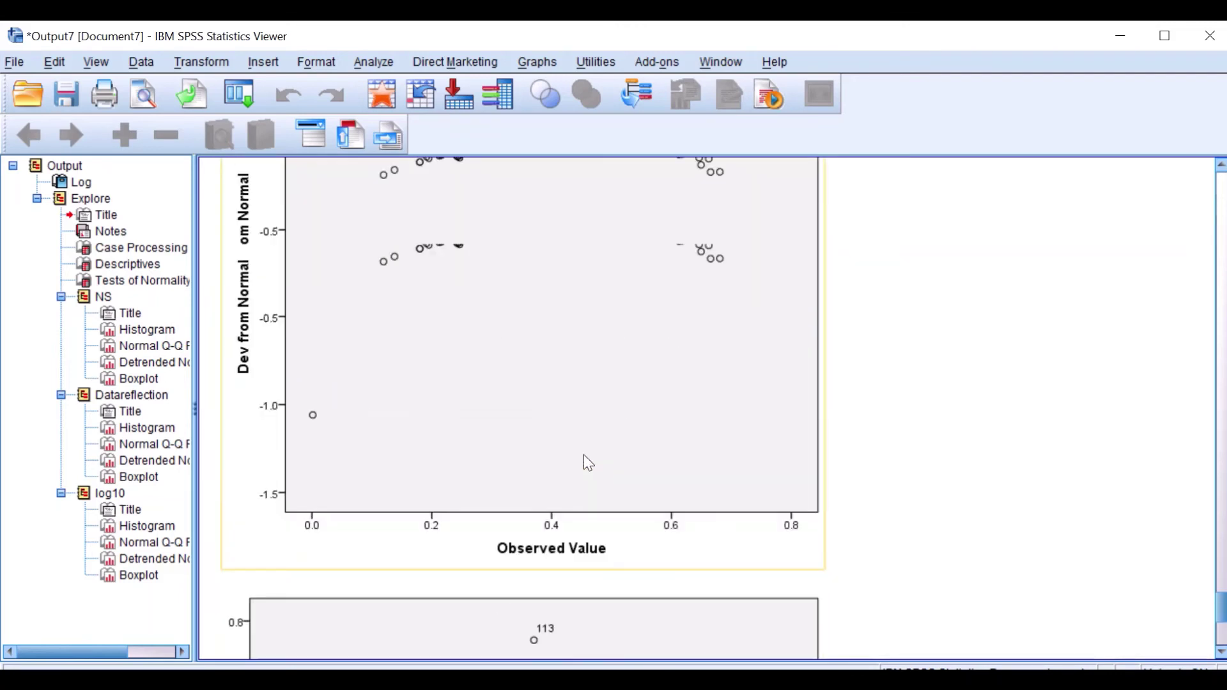
click(1210, 36)
click(622, 387)
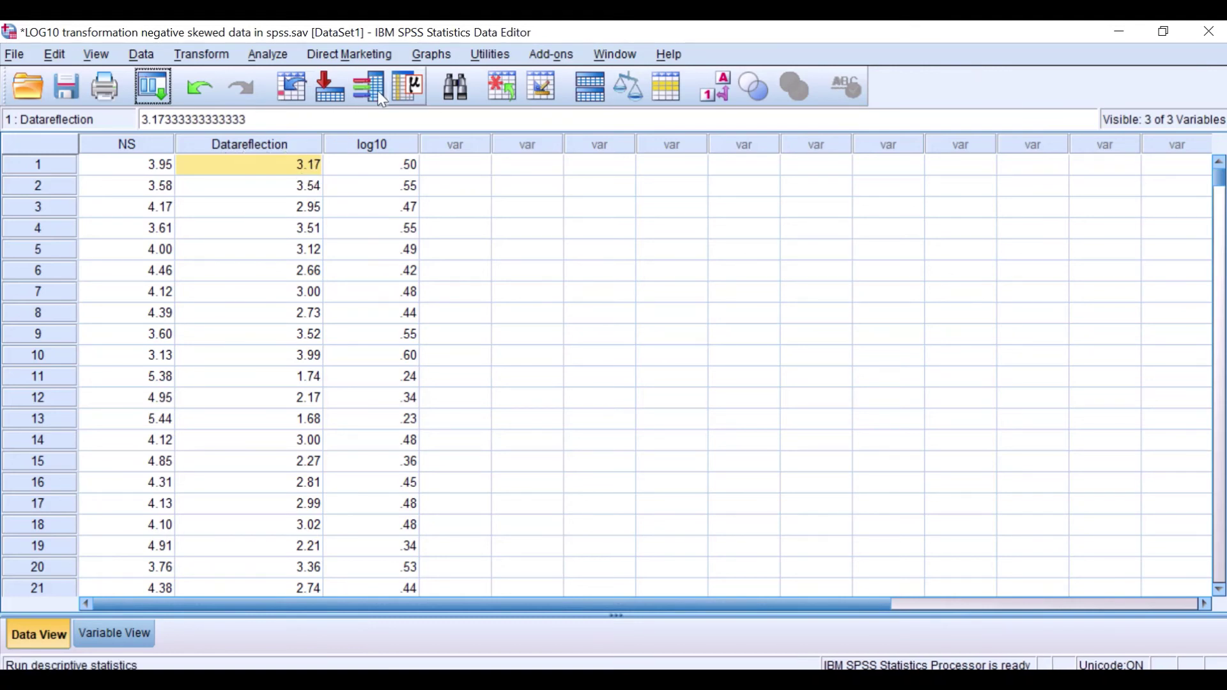
- Start a Compute Variable operation with cleared settings and name the target variable log10direct
click(204, 58)
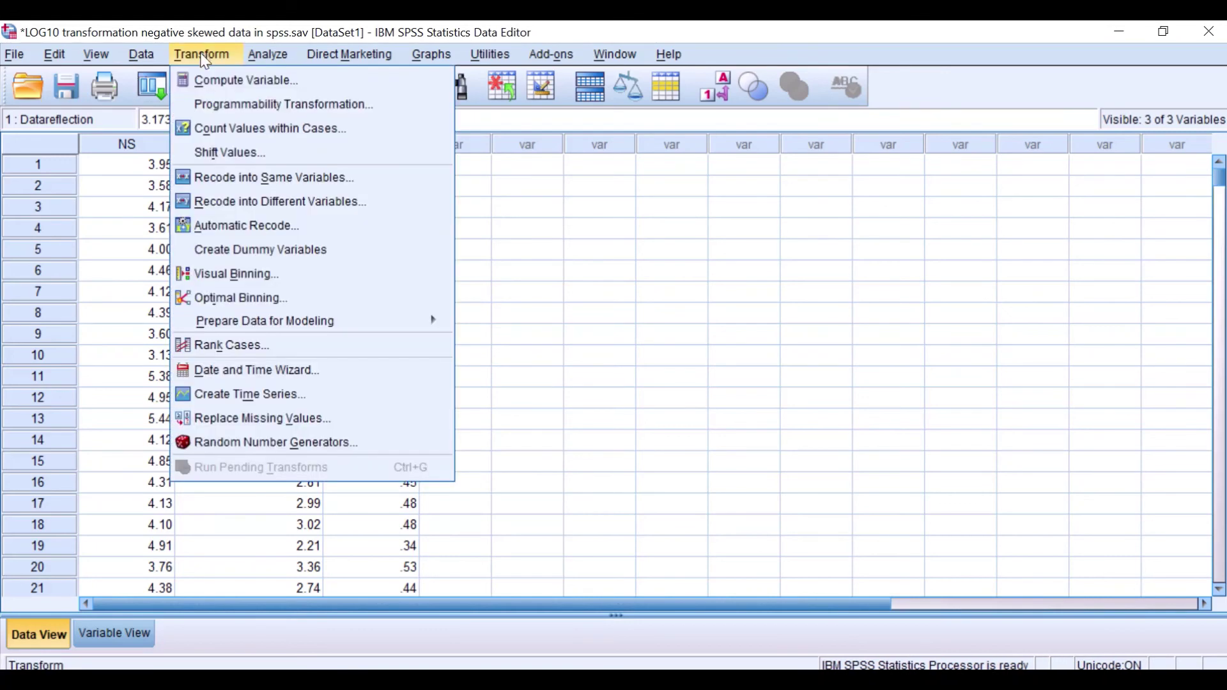
click(214, 88)
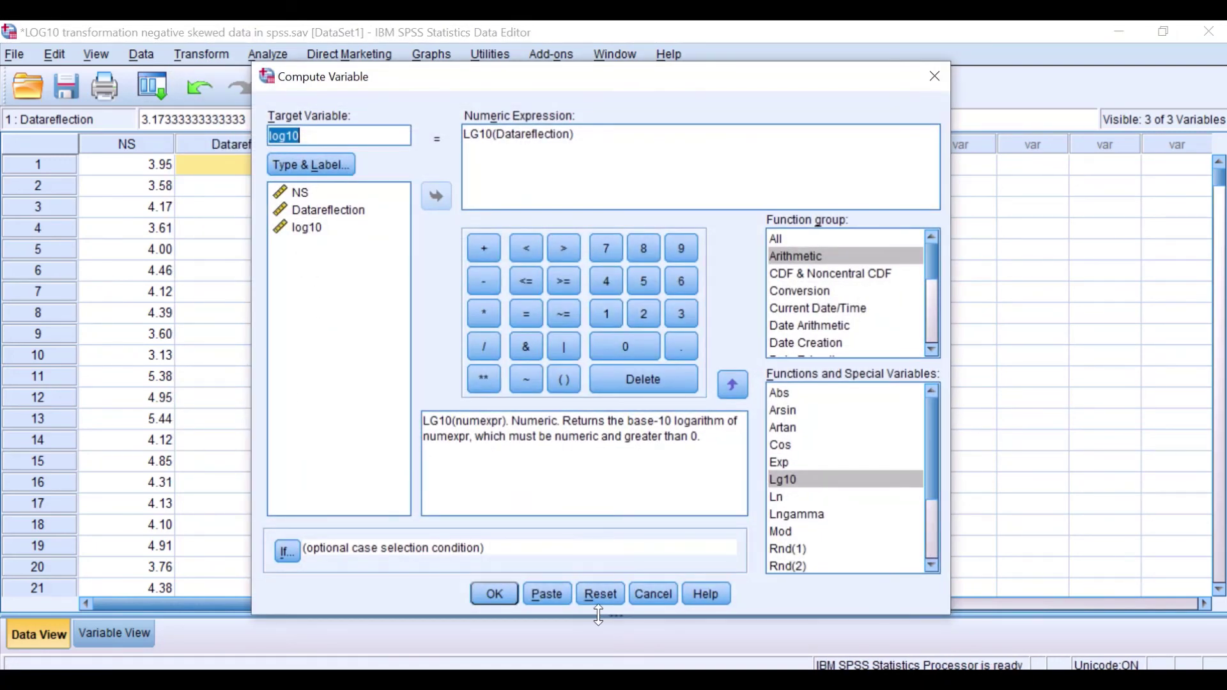
click(591, 589)
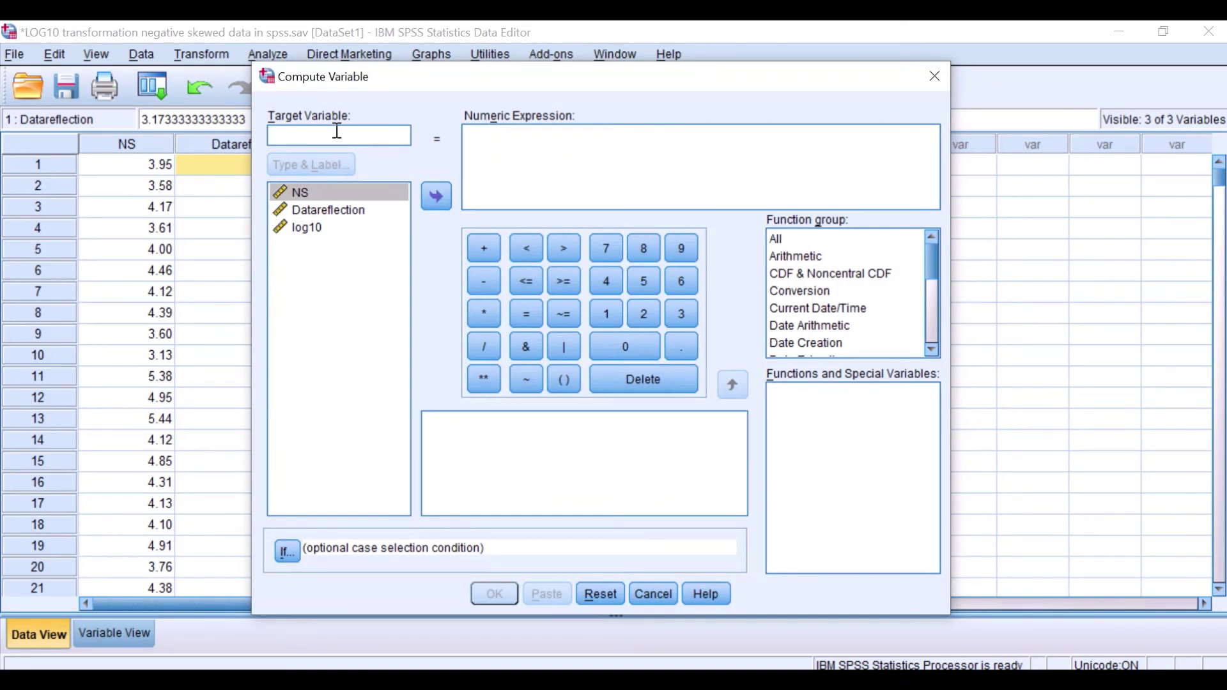
text(lo)
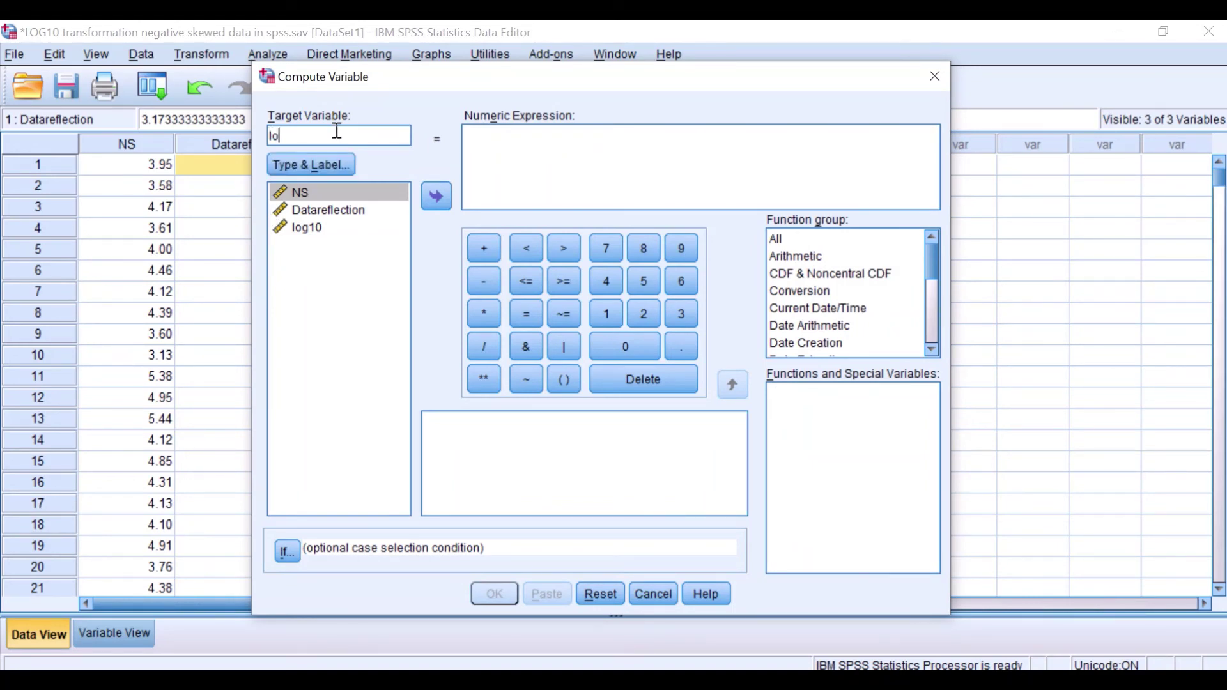
text(g10direct)
- Insert the Lg10 function from the Arithmetic group into the log10direct expression and move the dialog clear of the data columns
click(814, 258)
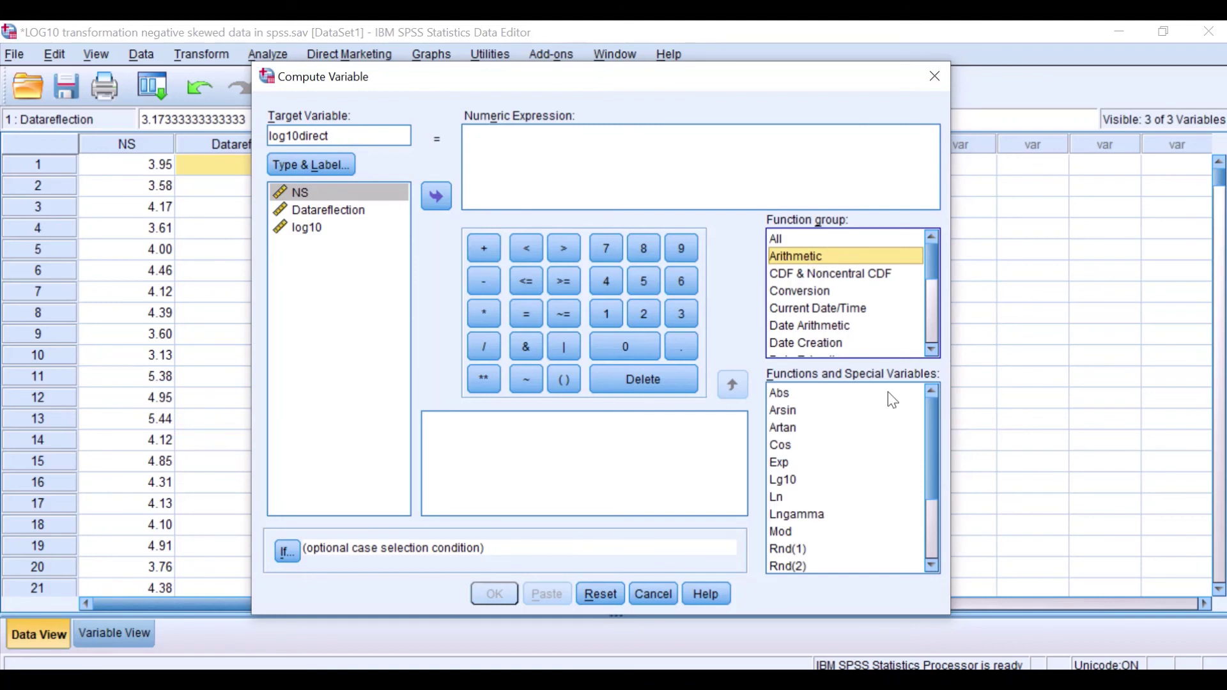
click(794, 486)
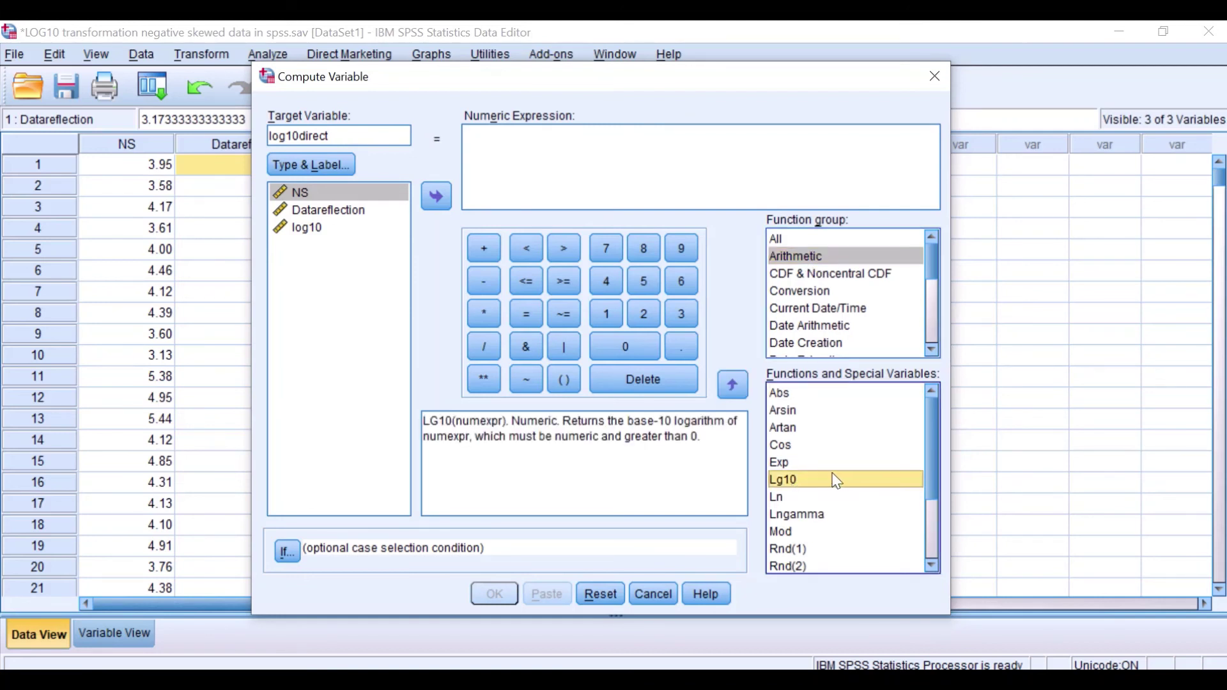
drag(822, 479, 489, 152)
drag(447, 78, 557, 102)
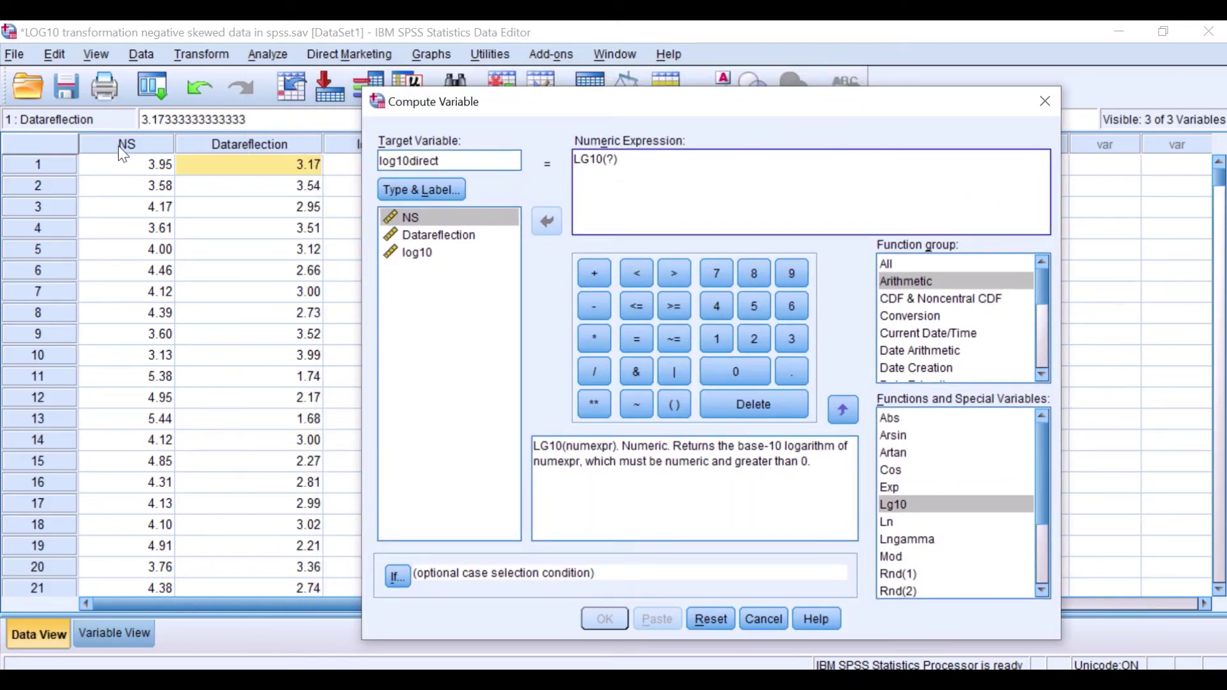
- Replace the placeholder in the log10direct expression so that it reads LG10(6.12 + 1 - NS)
double_click(611, 160)
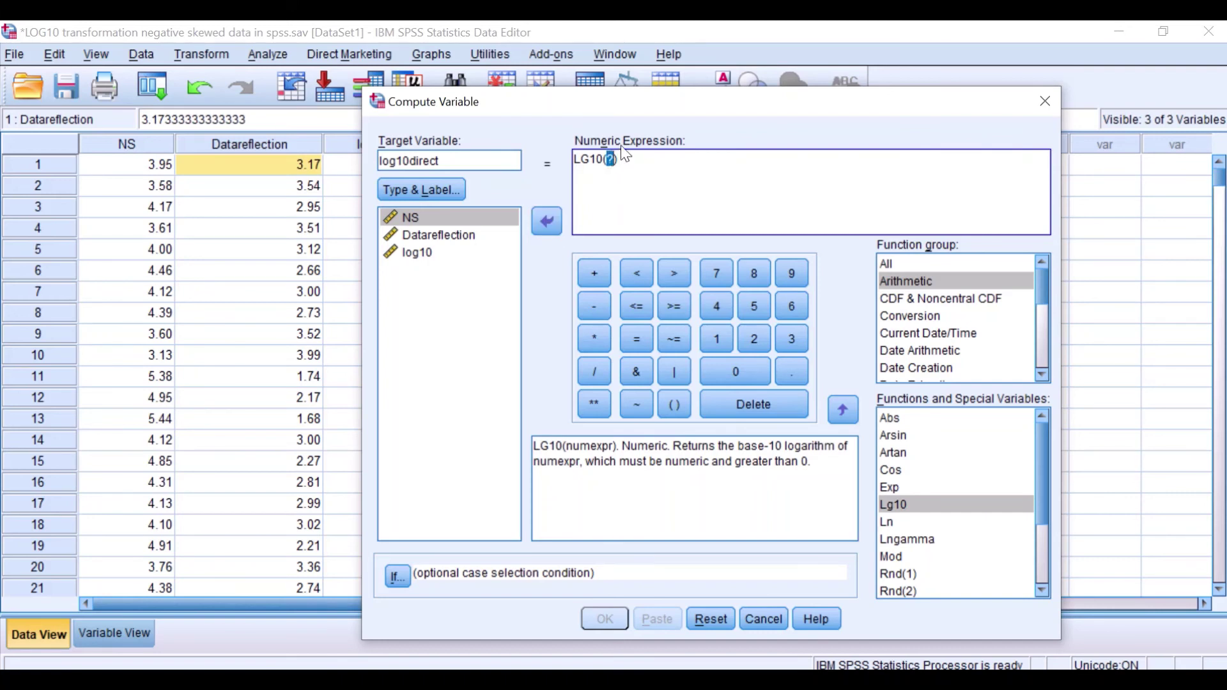
key(BackSpace)
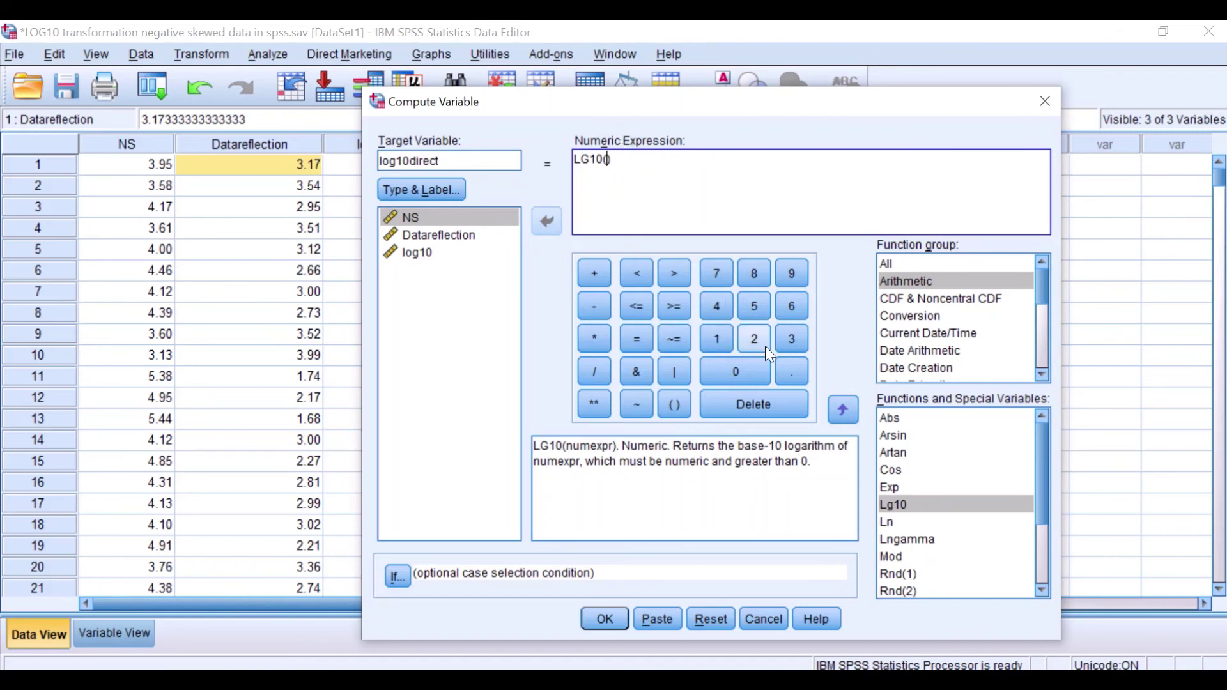
click(784, 308)
click(790, 372)
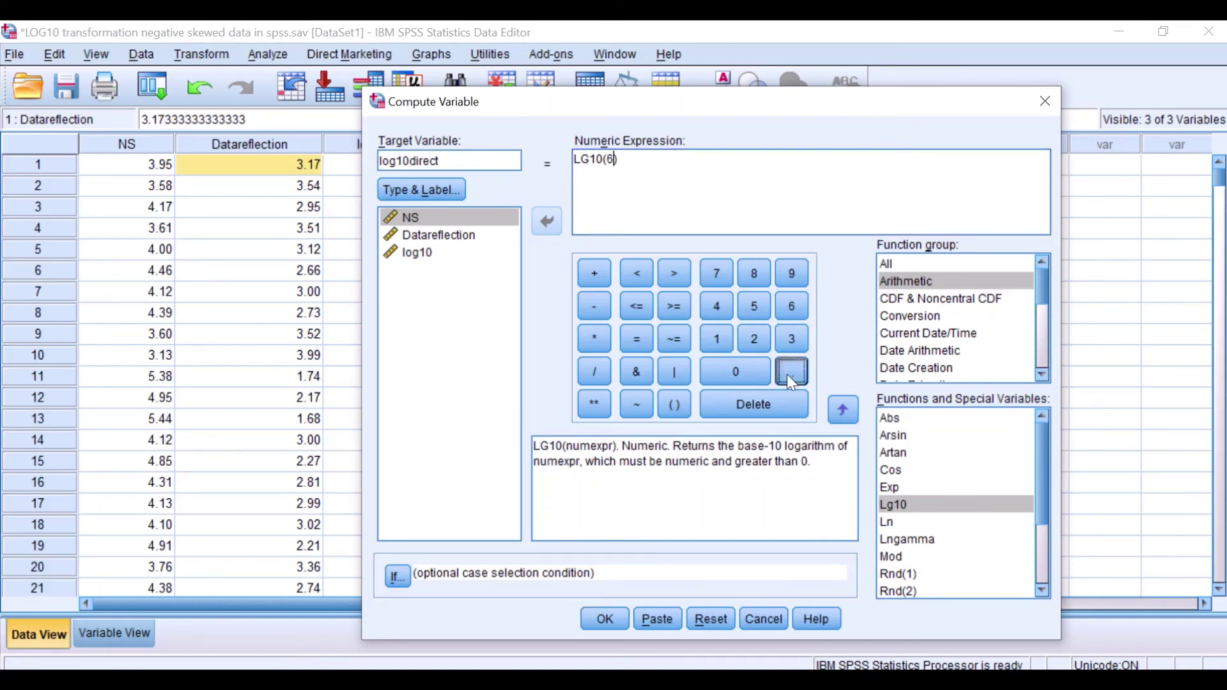
click(717, 338)
click(755, 335)
click(588, 274)
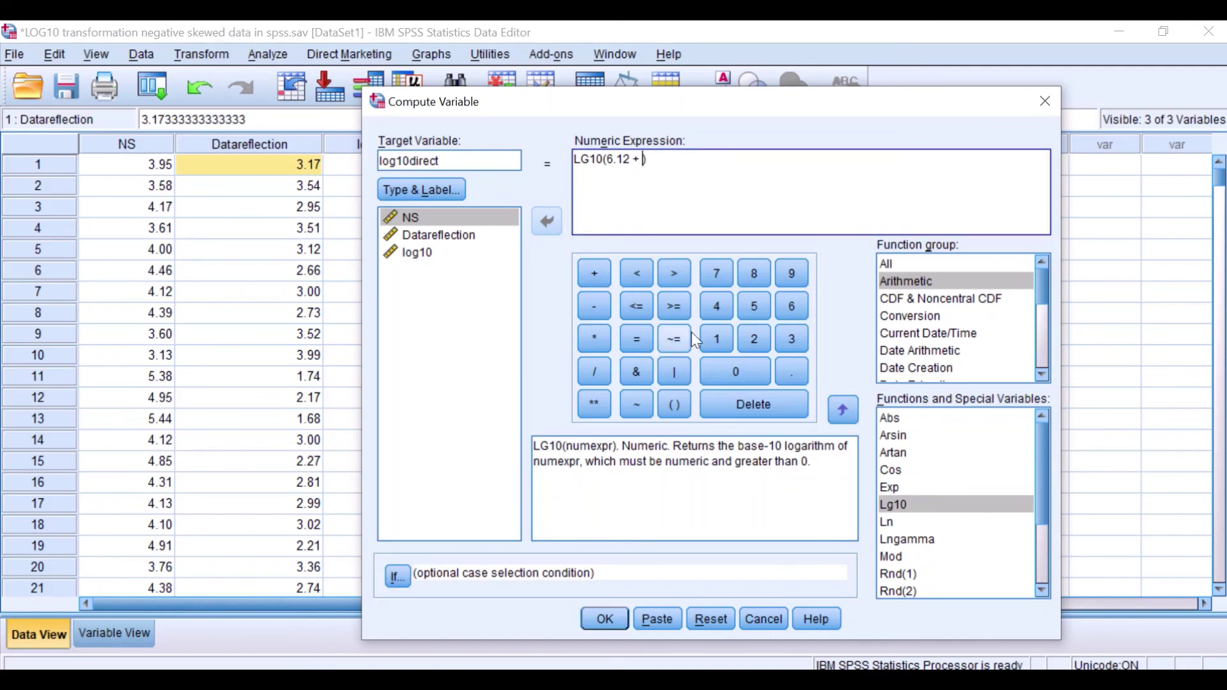
click(716, 336)
click(594, 306)
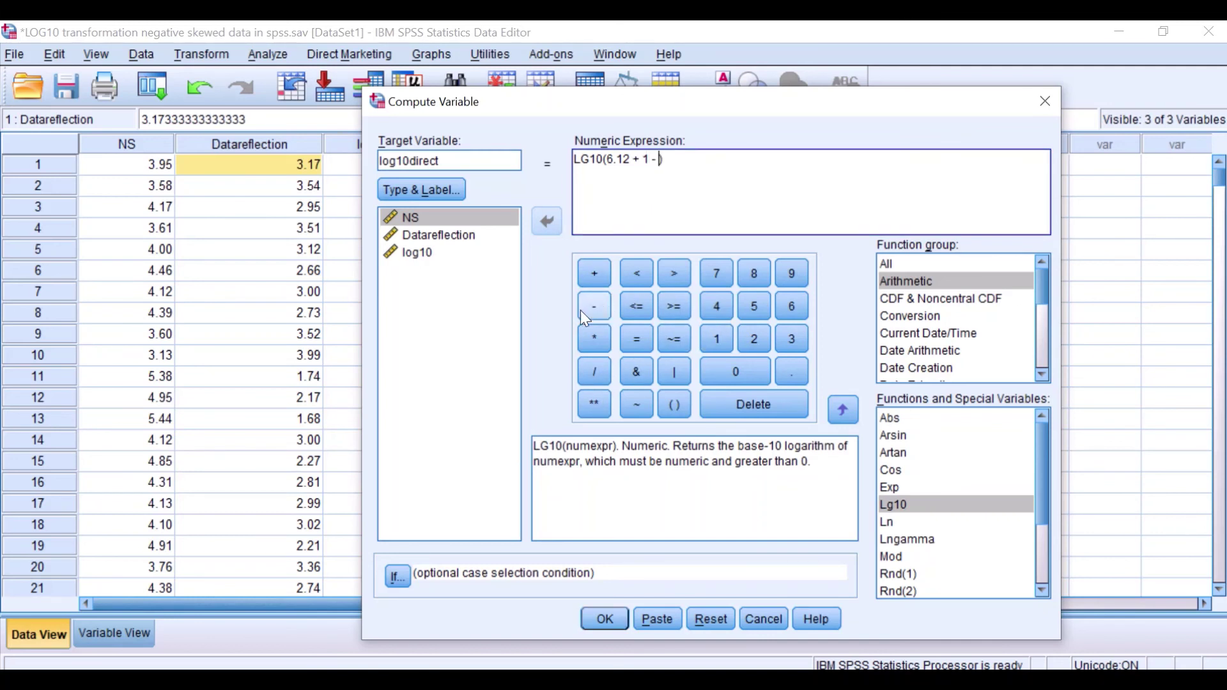
click(406, 217)
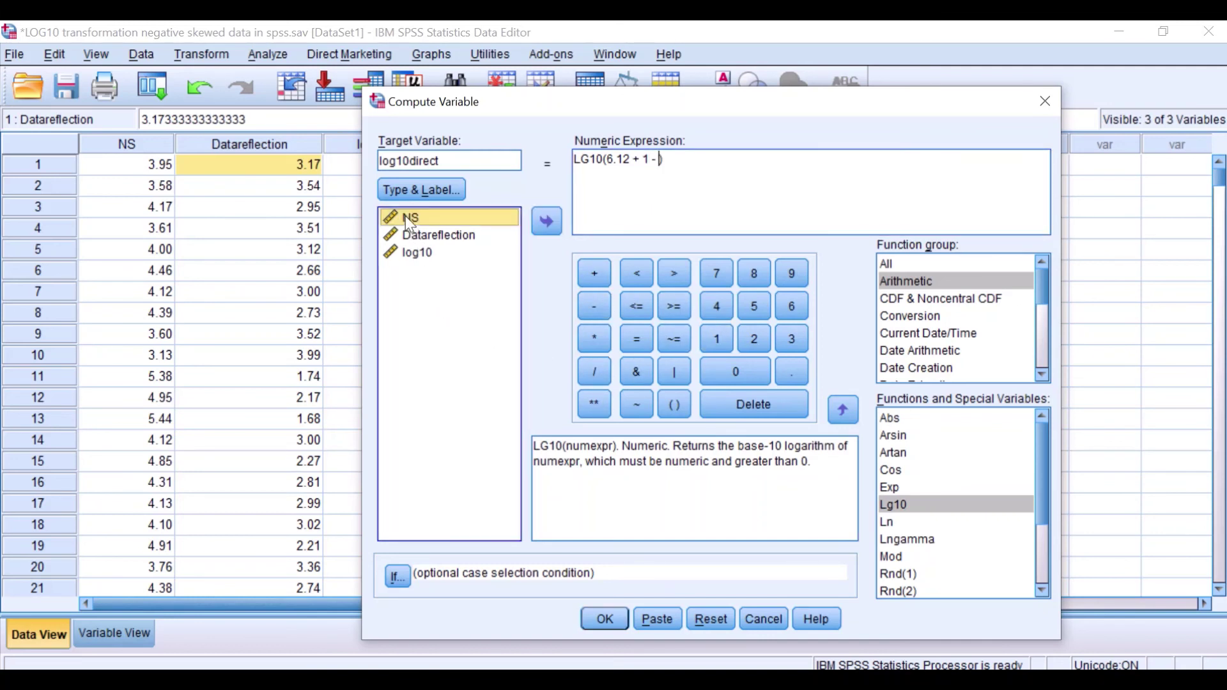
click(544, 224)
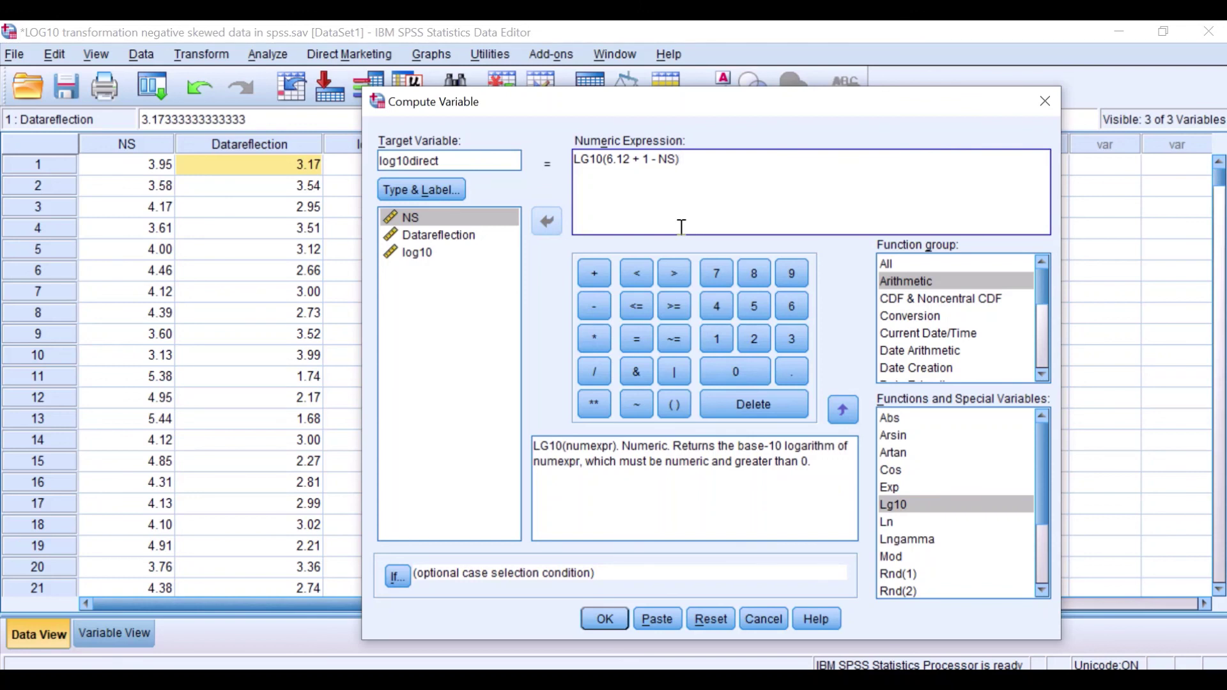
- Run the log10direct computation and minimize the output window to get back to the data
click(604, 619)
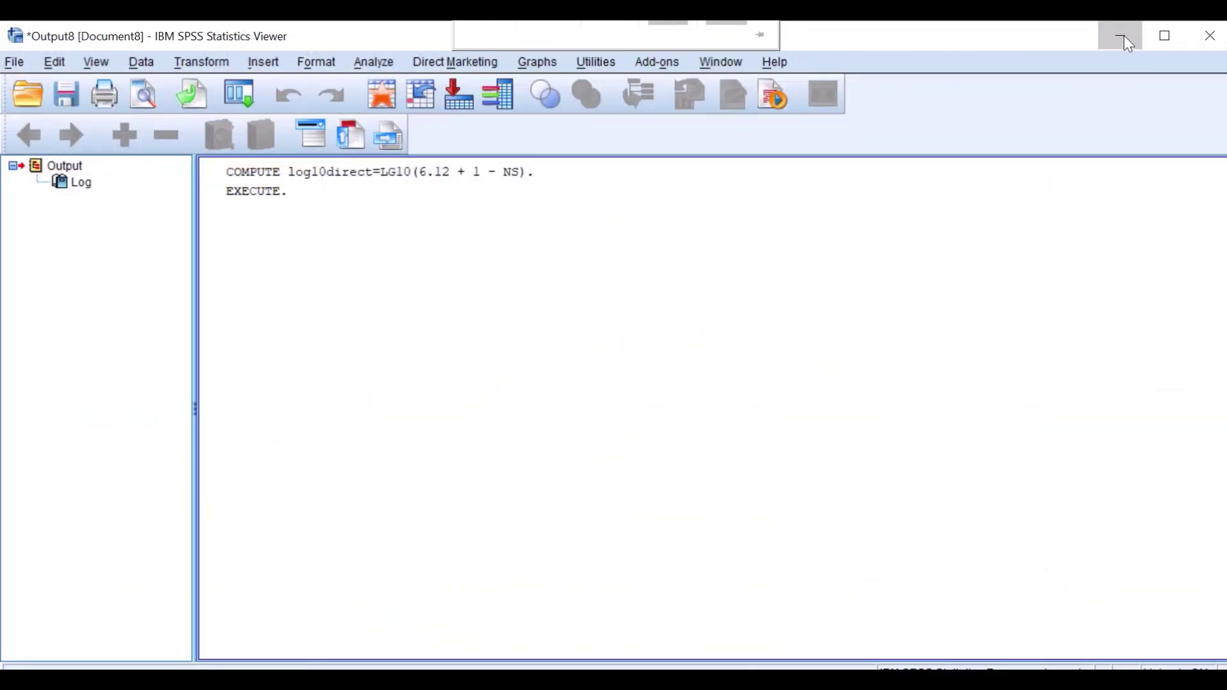
click(1120, 35)
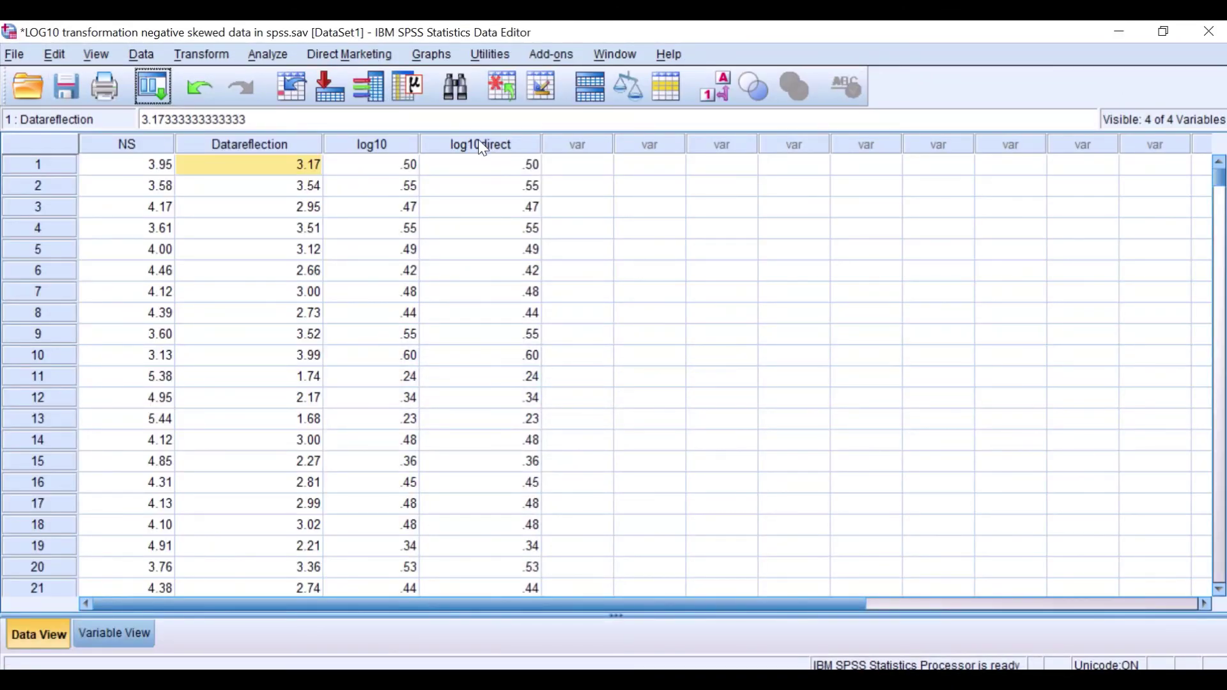